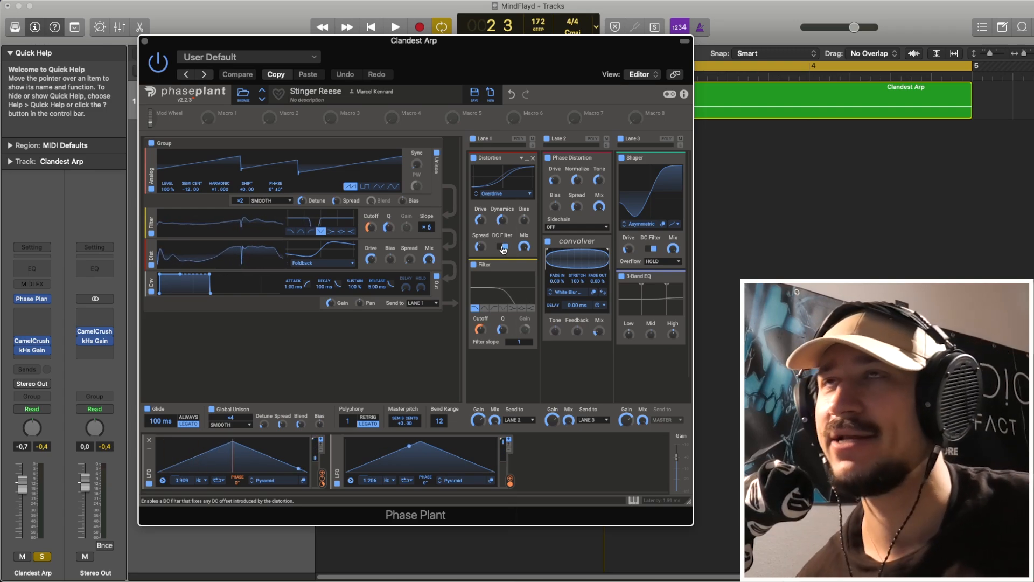
- Inspect the Clandest Arp region's note in the piano roll, then bring the Phase Plant instrument back up
left_click(146, 43)
double_click(354, 101)
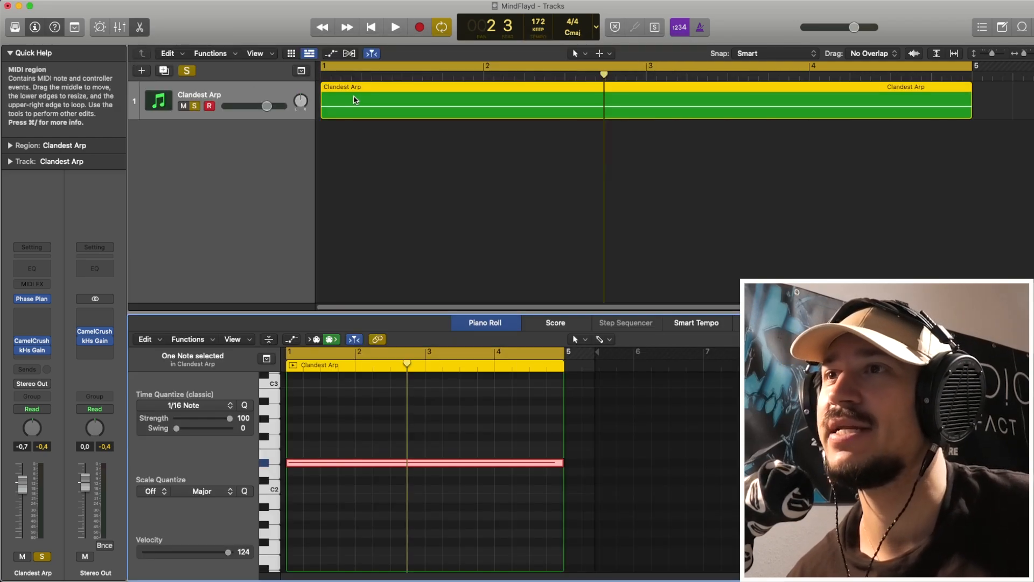
left_click(485, 322)
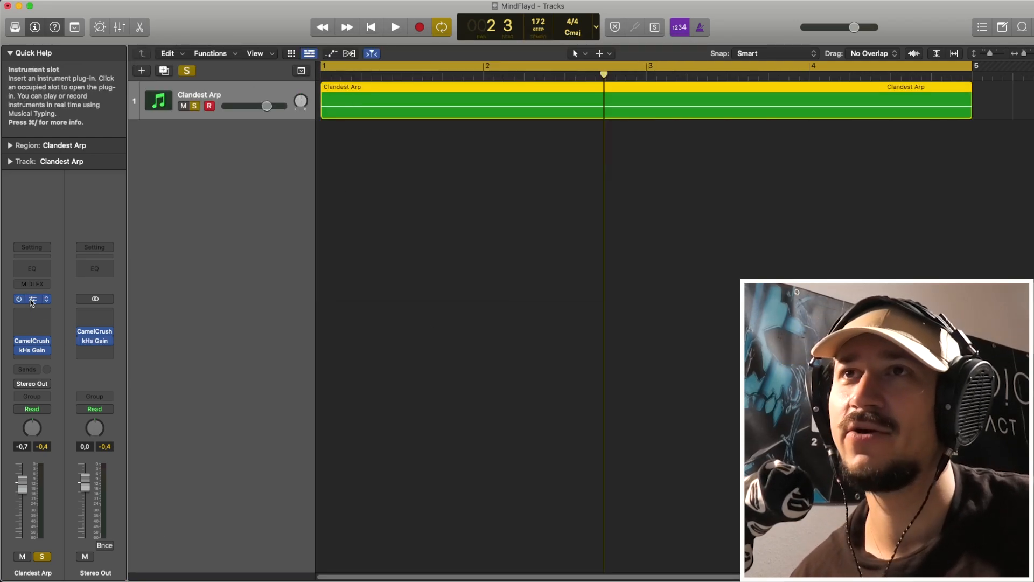
left_click(33, 300)
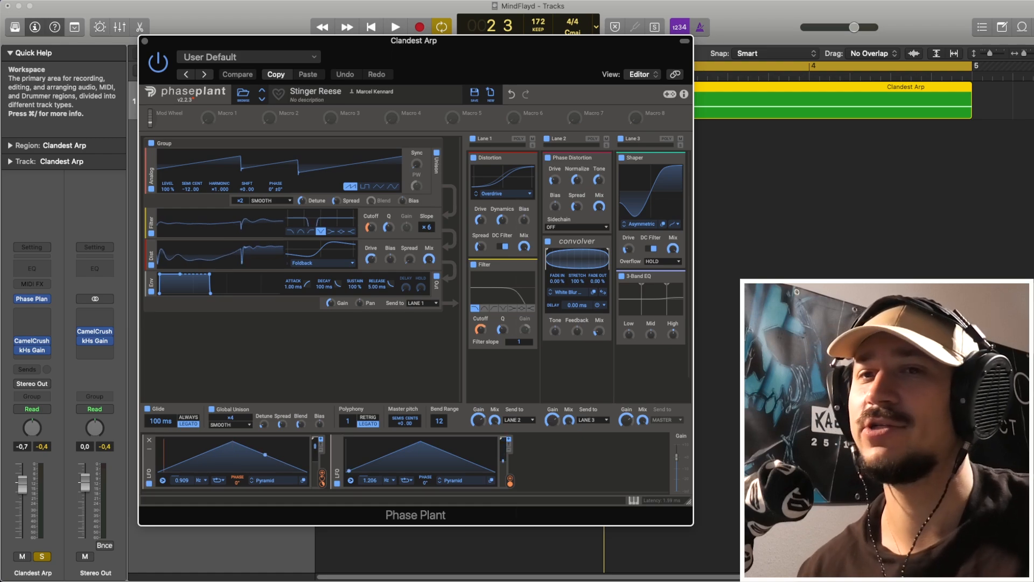
- Audition the complete Stinger Reese patch by playing the Clandest Arp region twice
key("space")
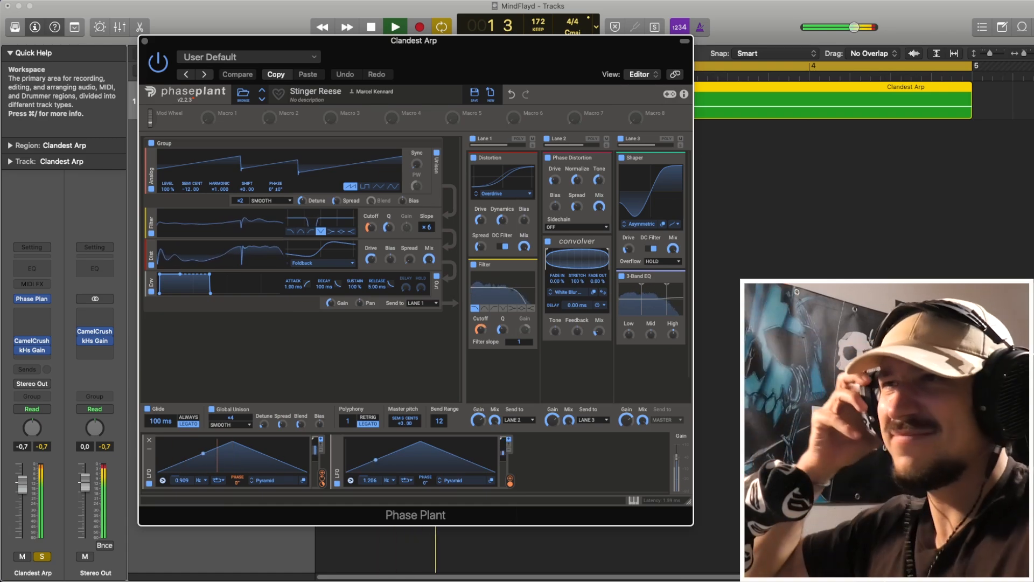
key("space")
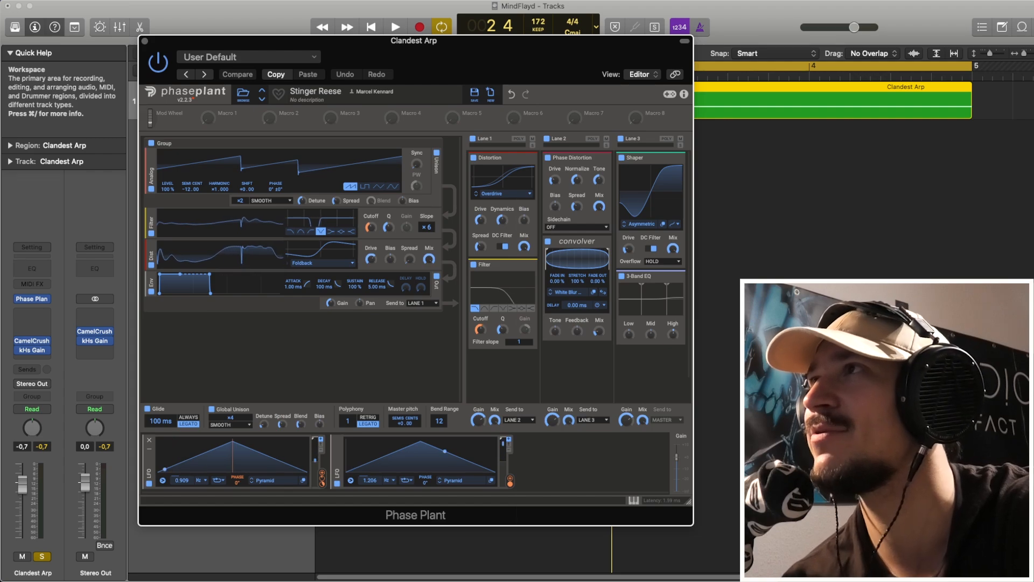
key("space")
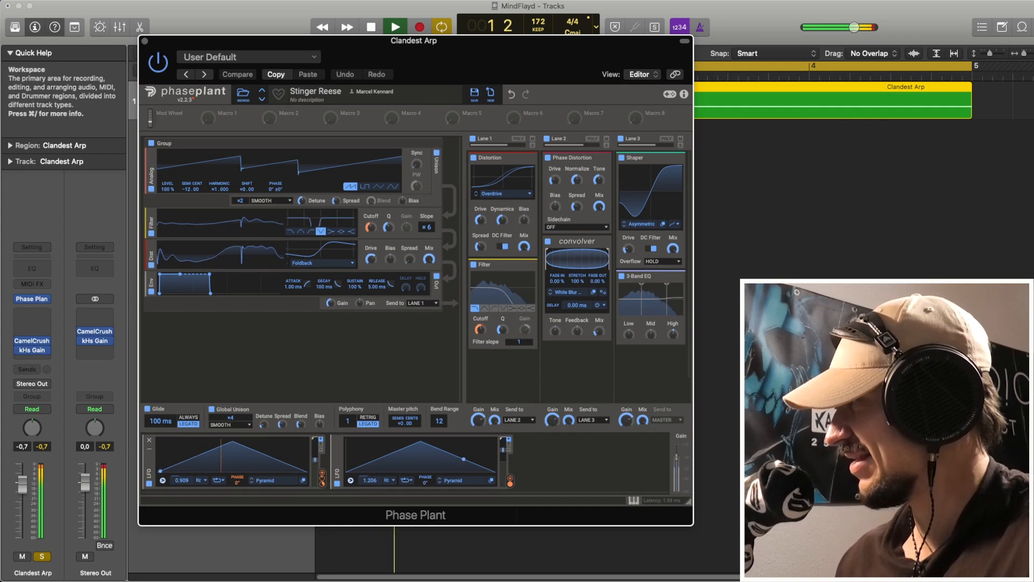
key("space")
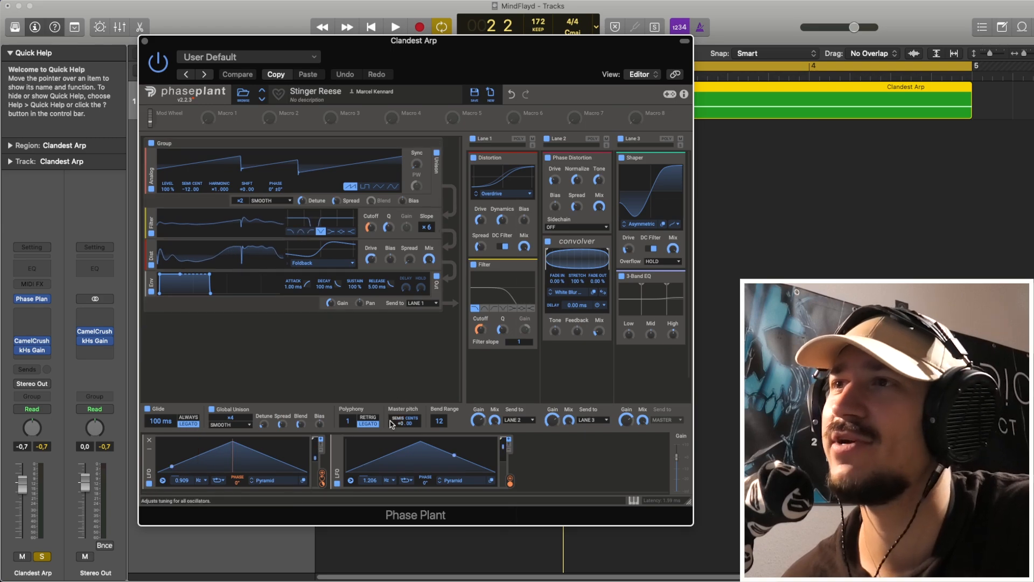
- Bypass both LFOs, all three effect lanes, and the generator group's Filter and Distortion modules to isolate the Analog oscillator
left_click(337, 483)
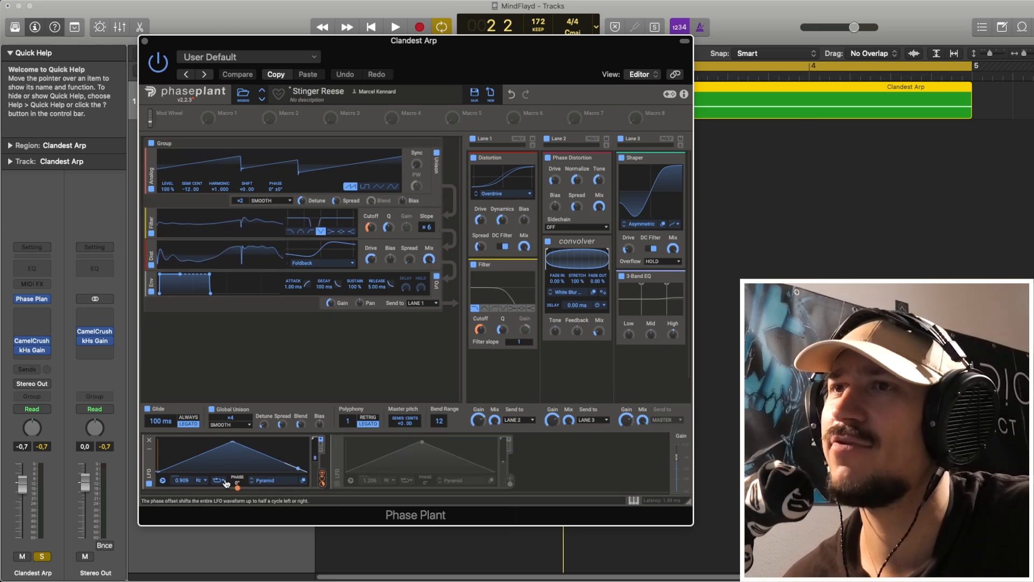
left_click(149, 483)
left_click(473, 139)
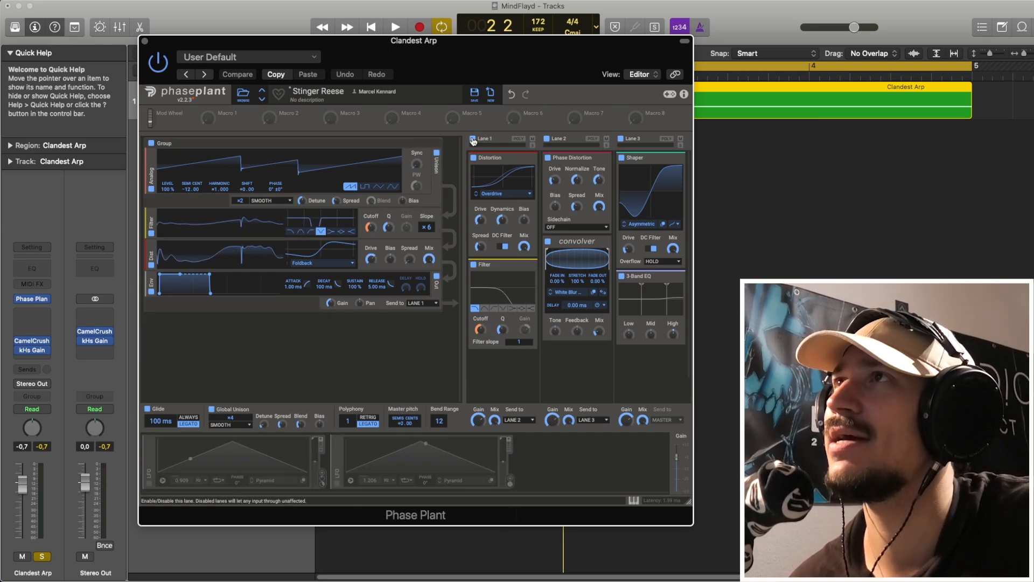
left_click(547, 139)
left_click(620, 139)
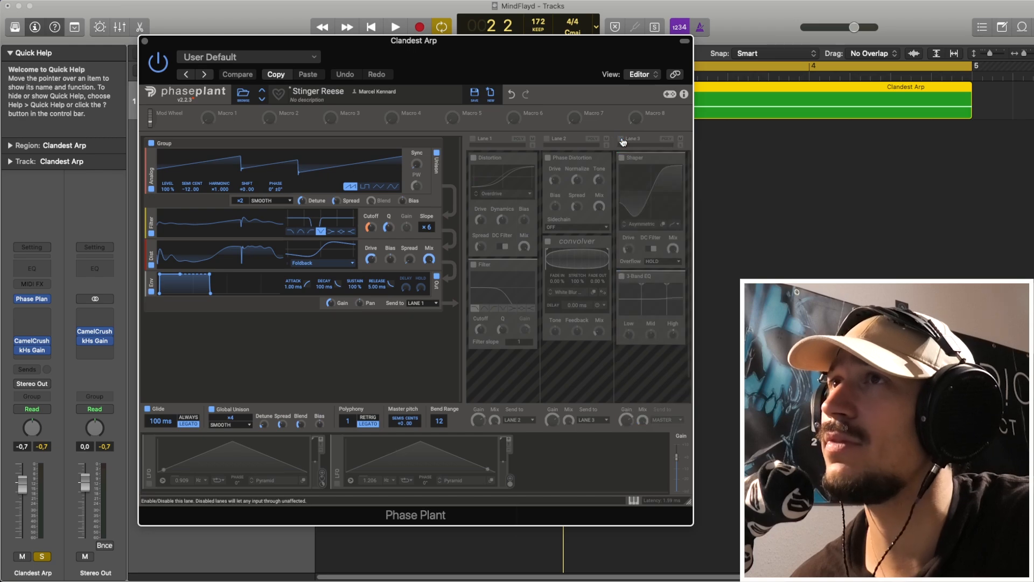
left_click(151, 232)
left_click(152, 265)
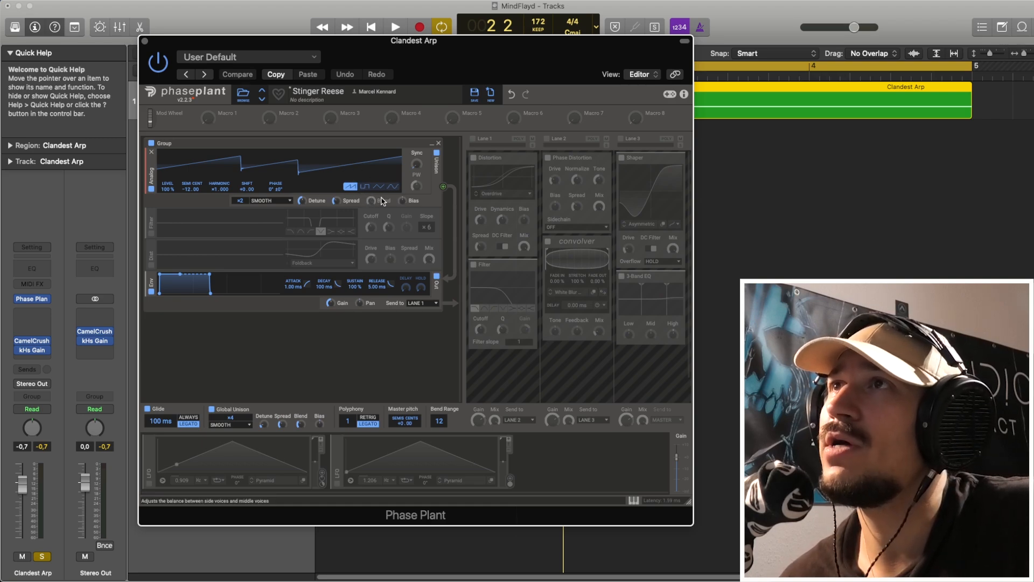
- Review the Analog oscillator's unison modes without changing Smooth, and audition the bare oscillator
left_click(273, 205)
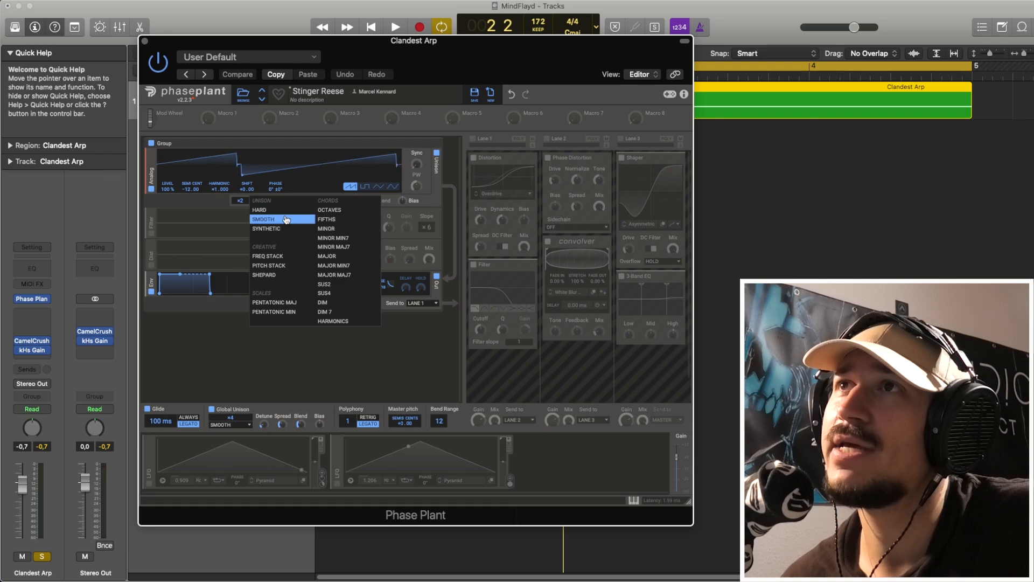
left_click(264, 202)
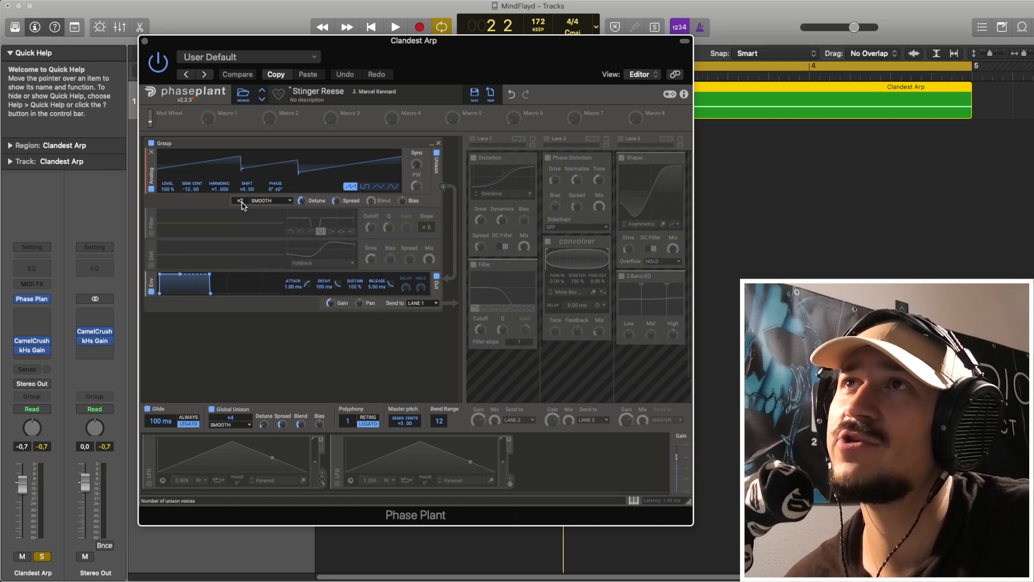
key("space")
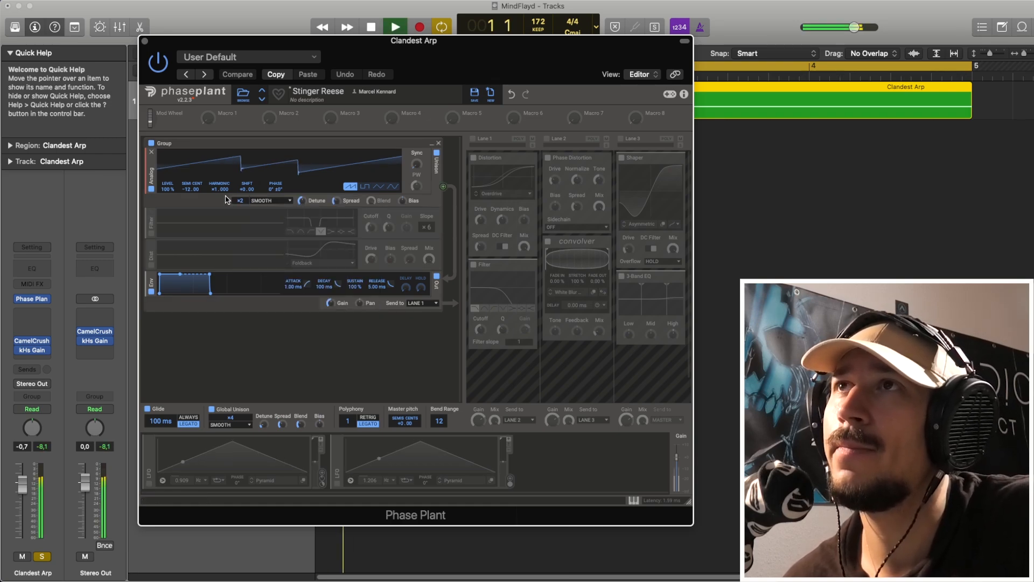
key("space")
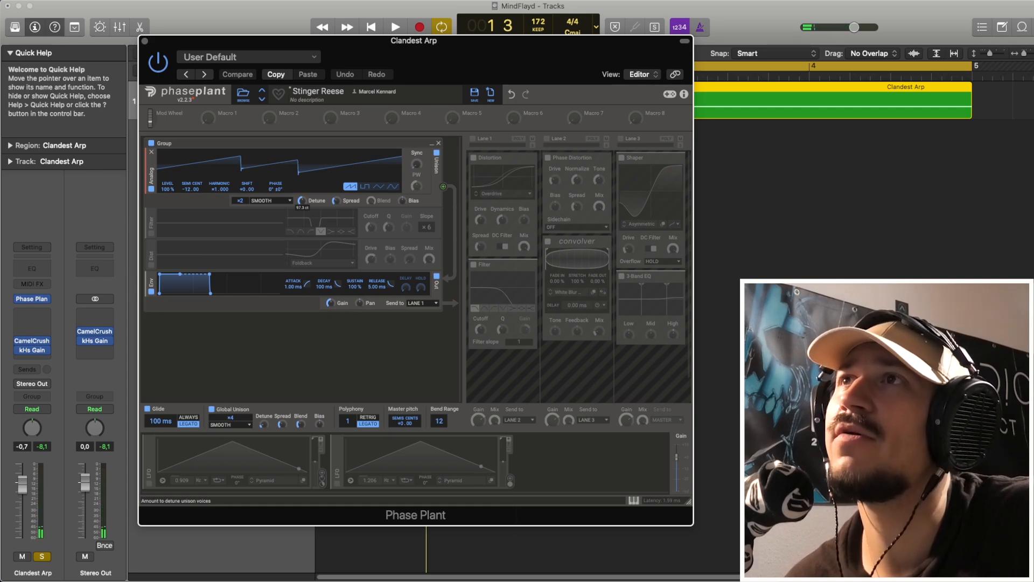
key("space")
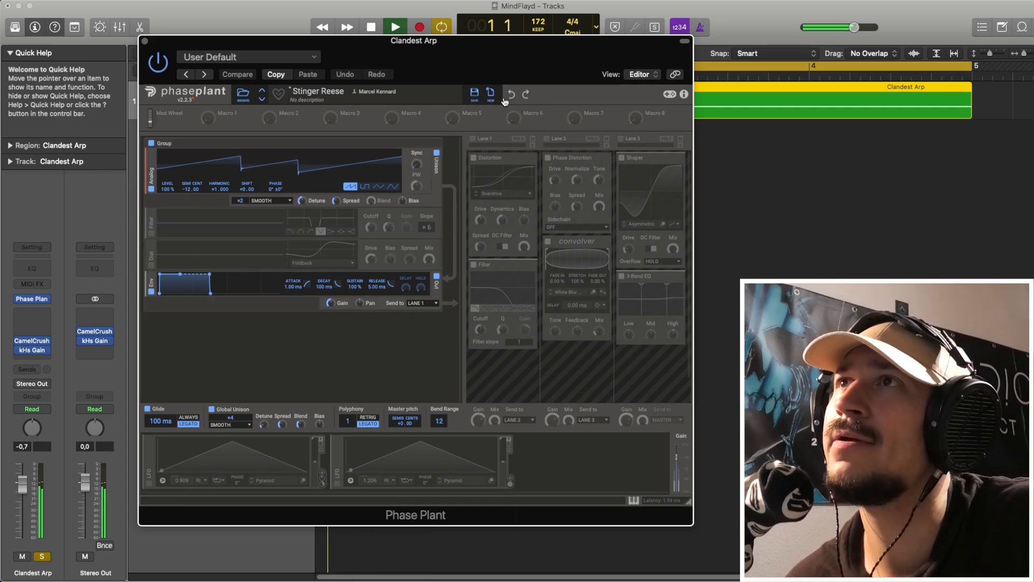
key("space")
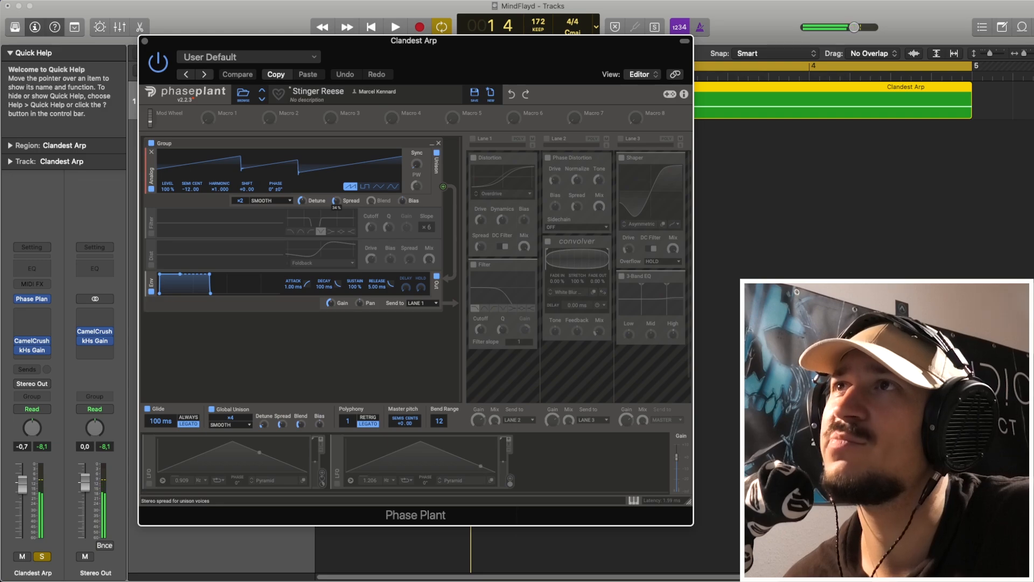
key("space")
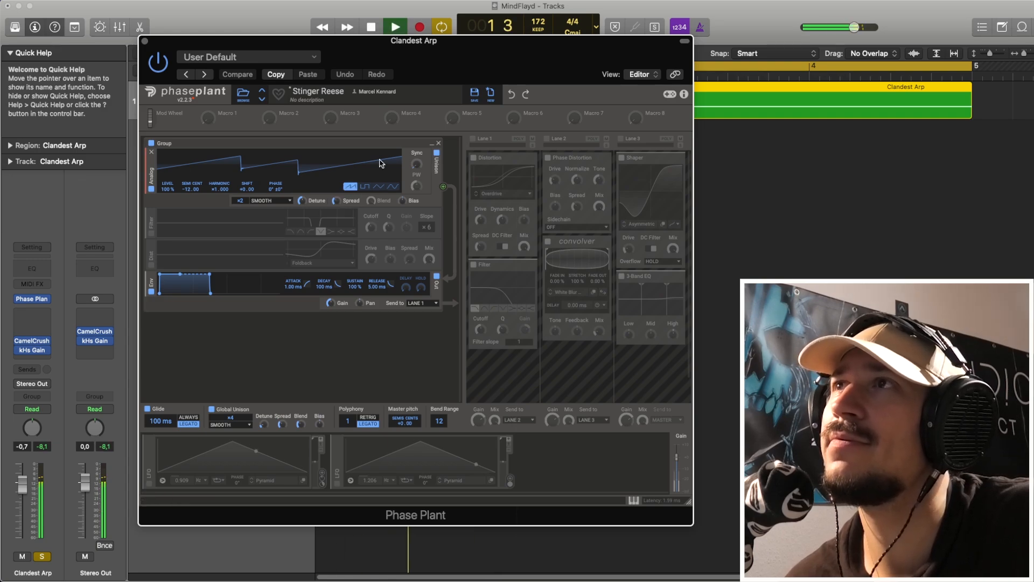
key("space")
- Re-enable the generator group's Filter module and audition the oscillator through the notch filter
left_click(151, 233)
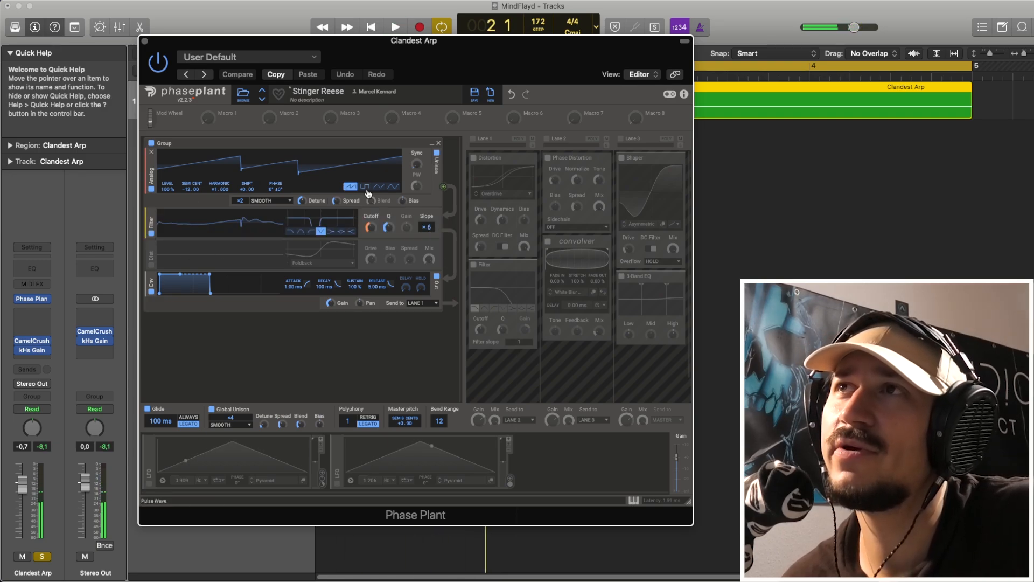
key("space")
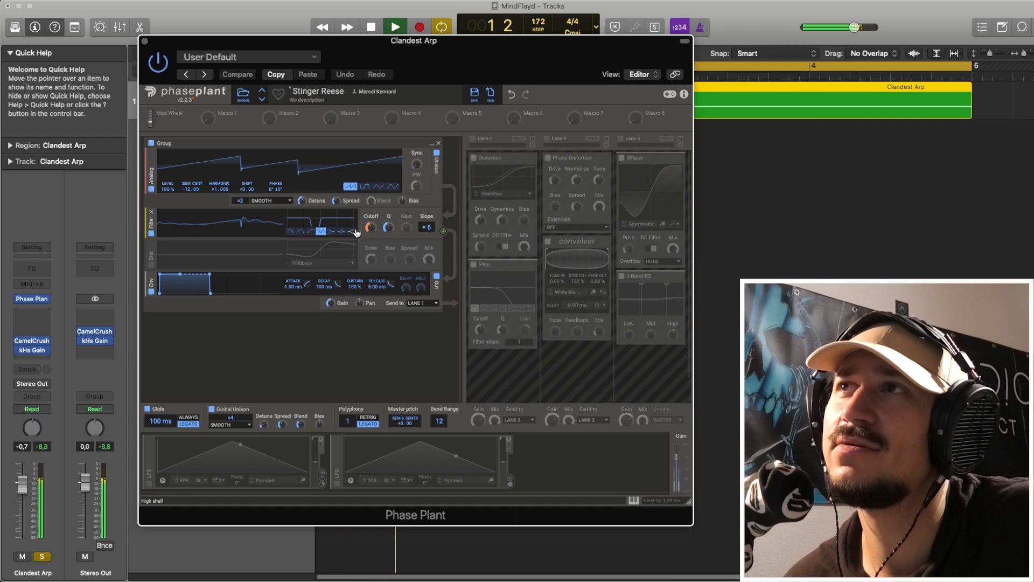
key("space")
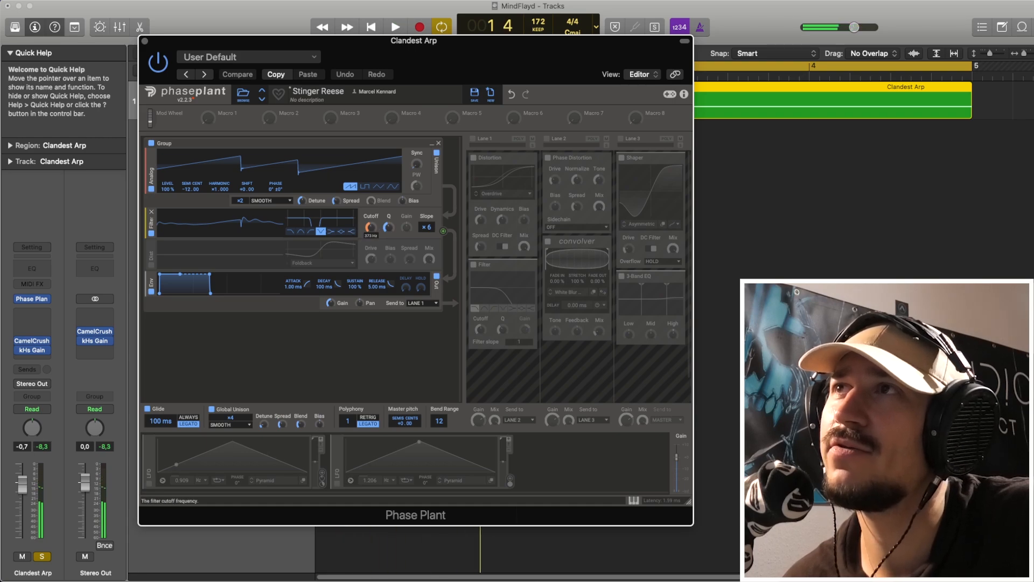
key("space")
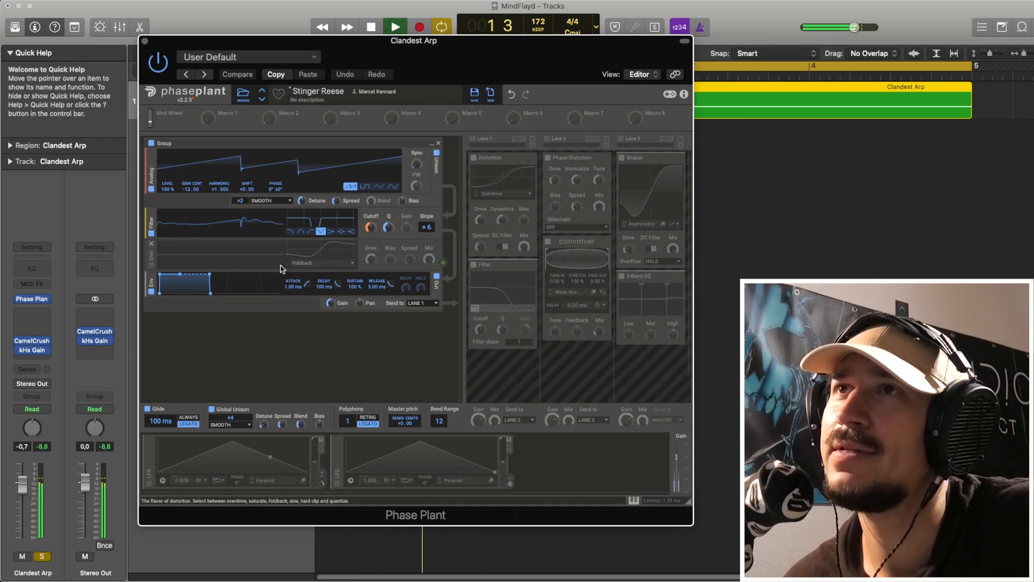
key("space")
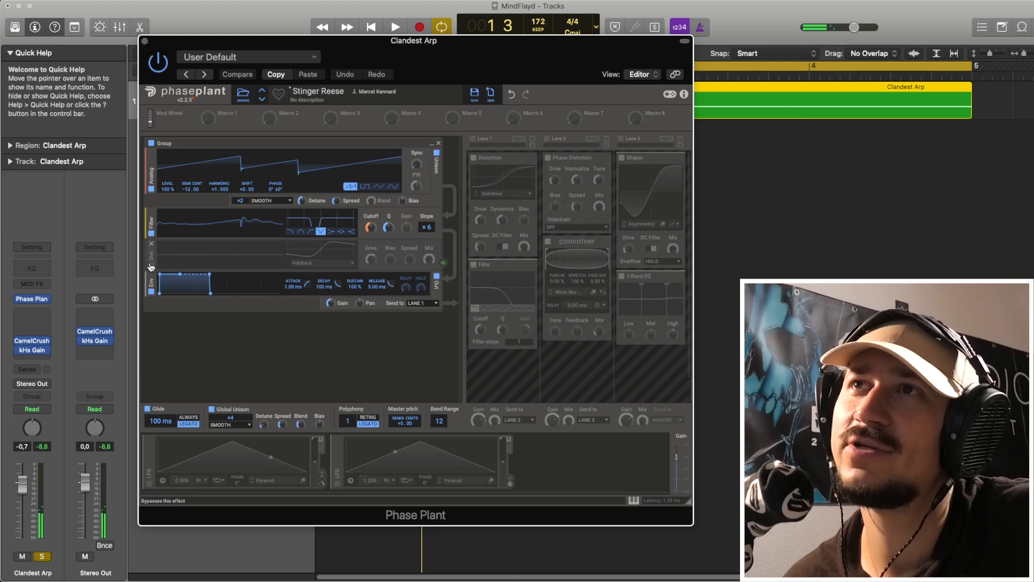
- Re-enable the generator group's Foldback distortion and audition it with the filtered oscillator
left_click(150, 266)
key("space")
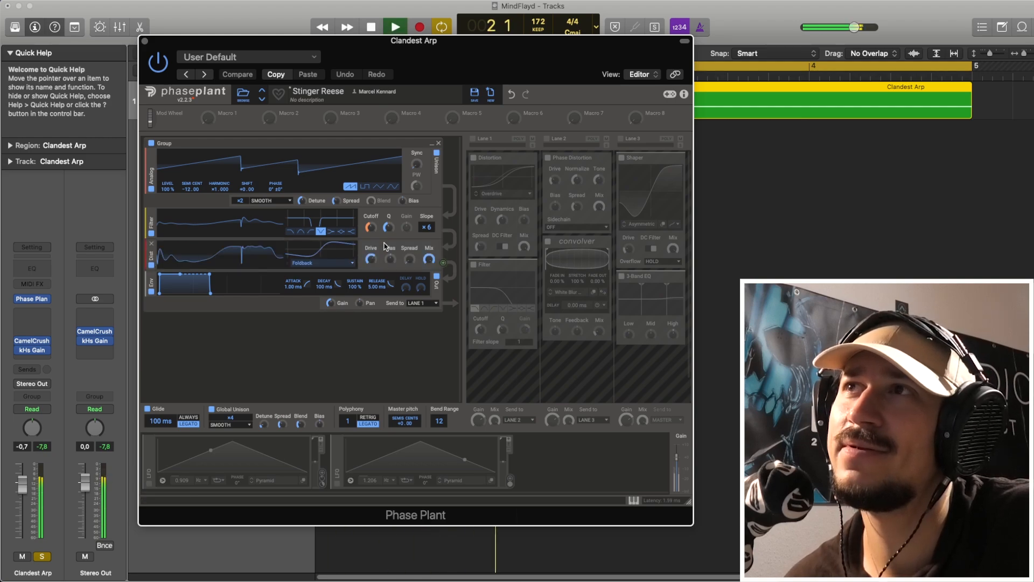
key("space")
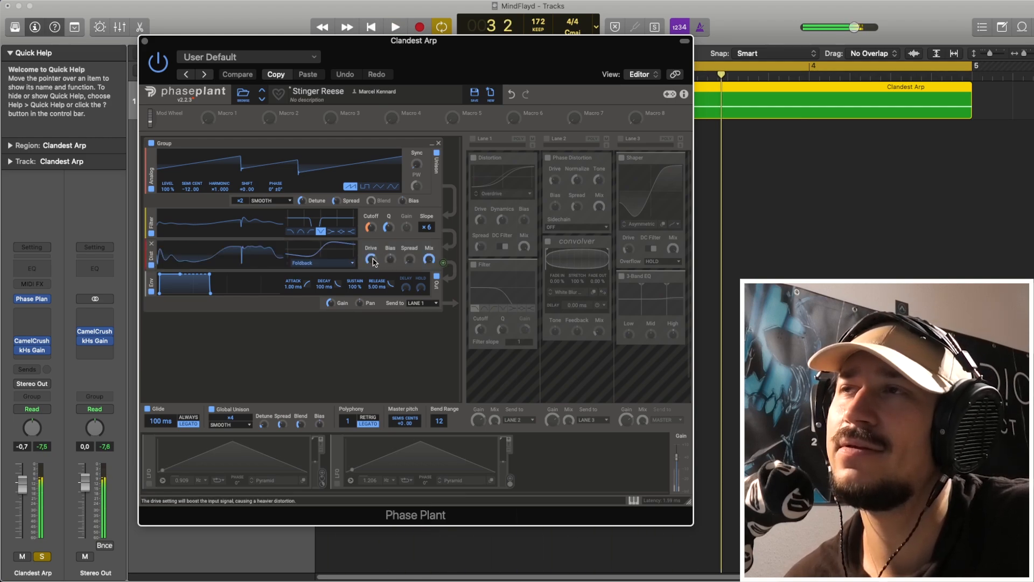
- Compare the sound with Global Unison switched off and back on
left_click(212, 409)
key("space")
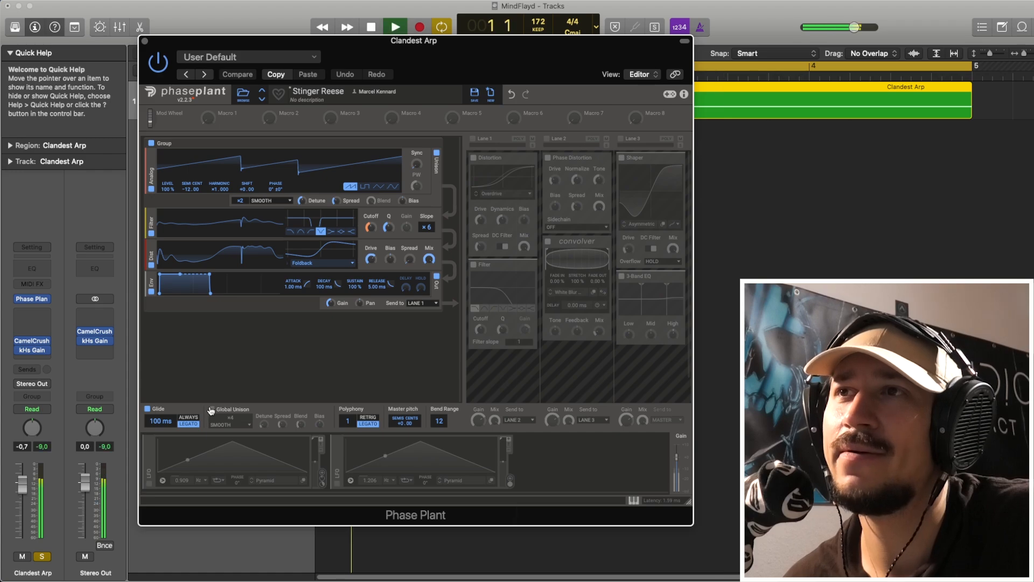
left_click(212, 409)
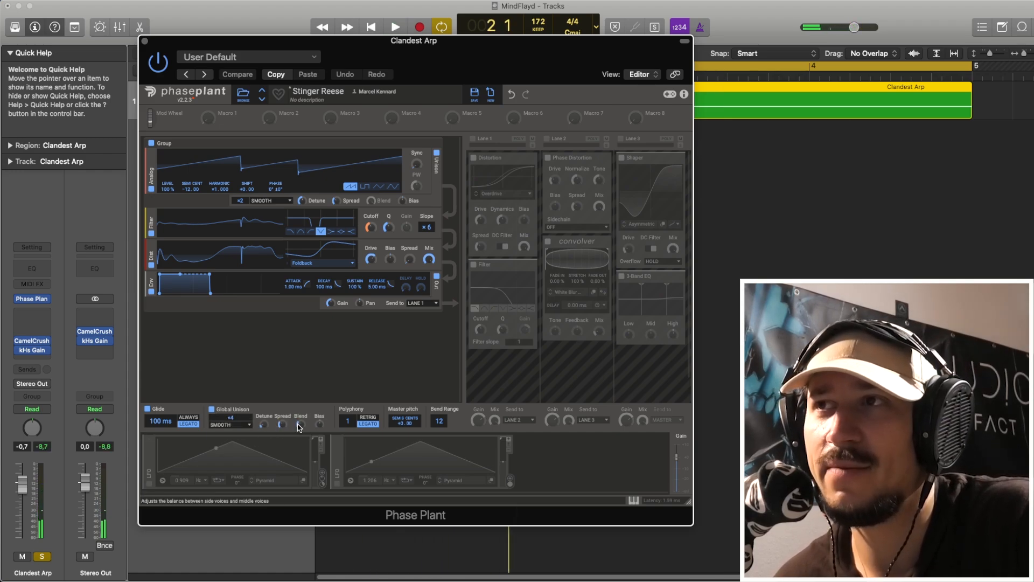
key("space")
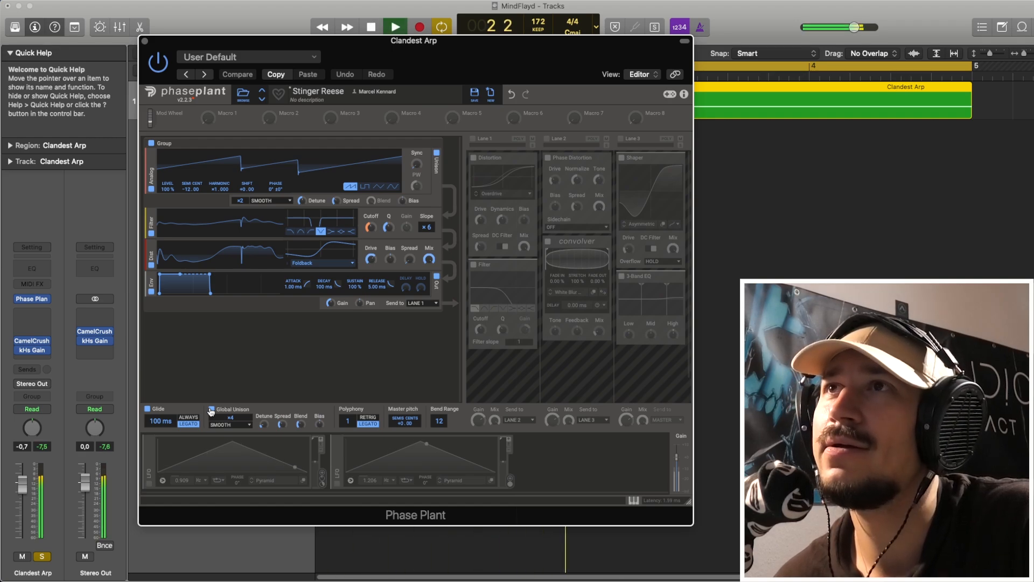
key("space")
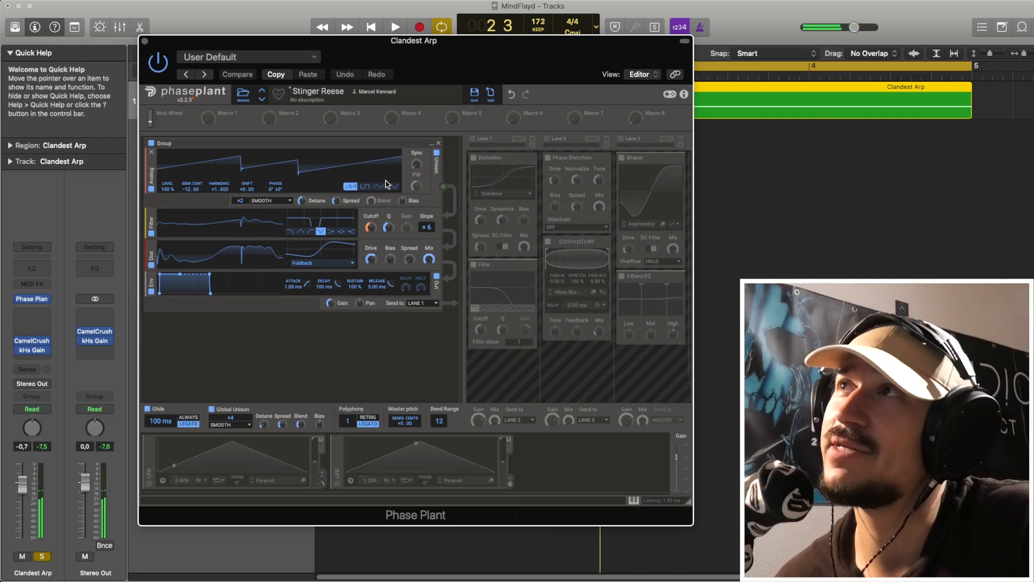
- Re-enable Lane 1 and audition its Overdrive distortion with the lane's filter bypassed and active
left_click(473, 138)
left_click_drag(479, 220, 480, 220)
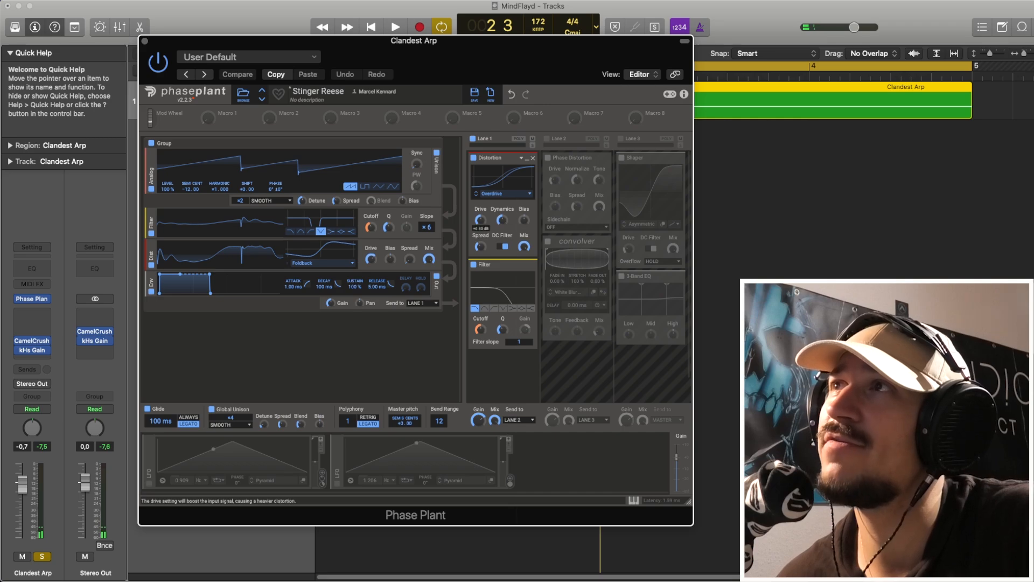
key("space")
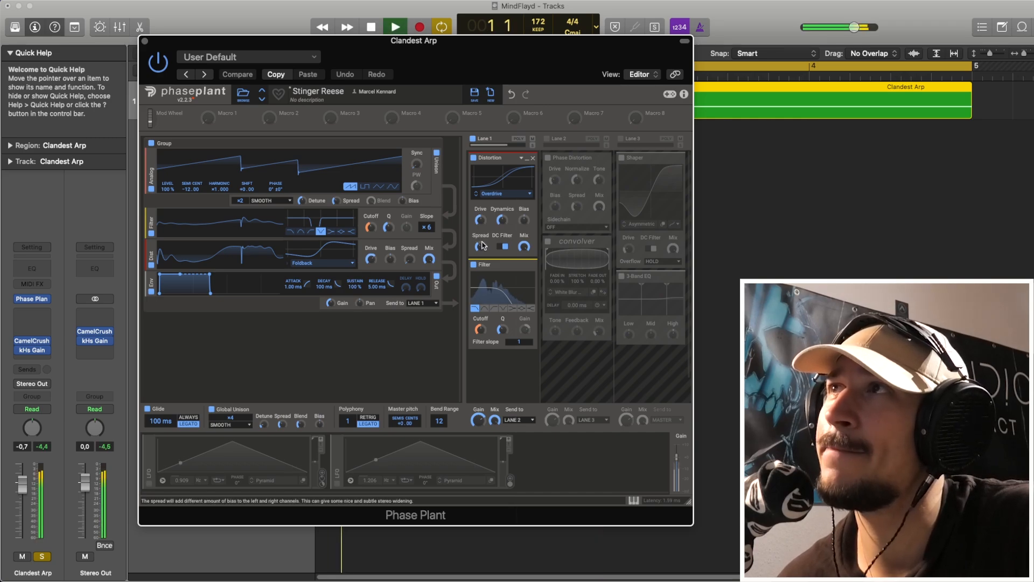
left_click(473, 266)
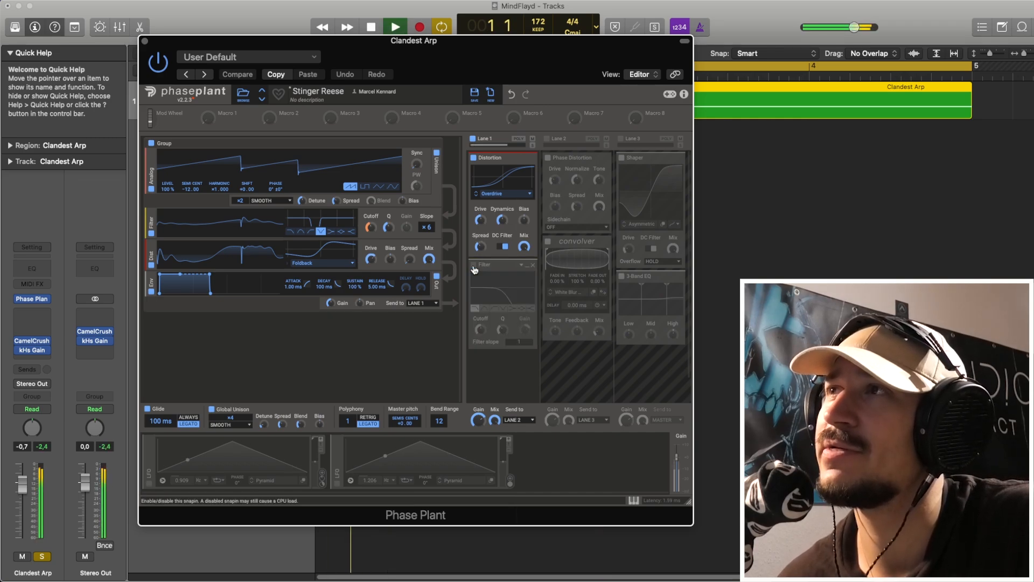
left_click(474, 266)
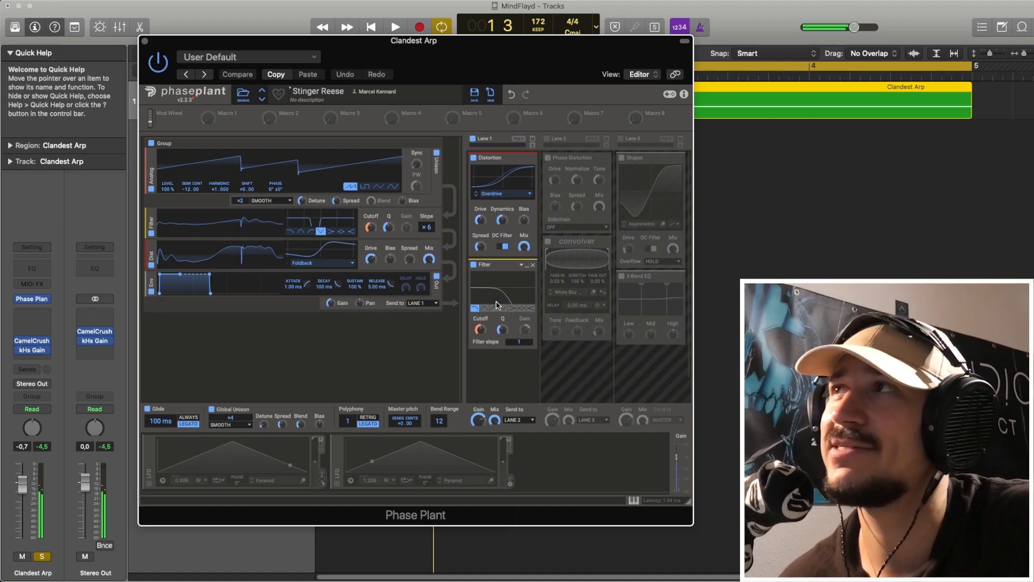
- Re-enable the first LFO and check its modulation of the Lane 1 filter cutoff
left_click(150, 484)
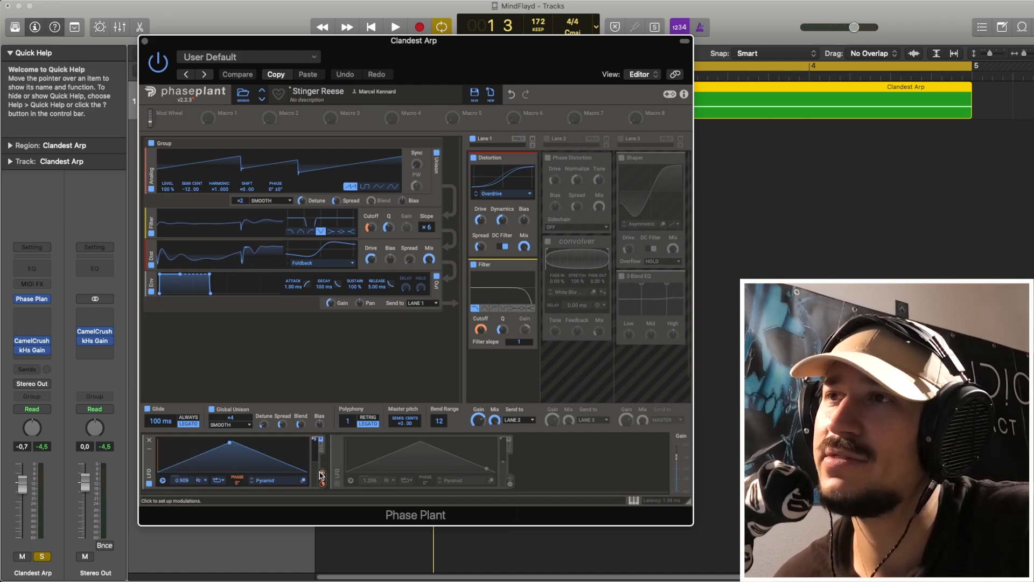
left_click_drag(322, 474, 485, 326)
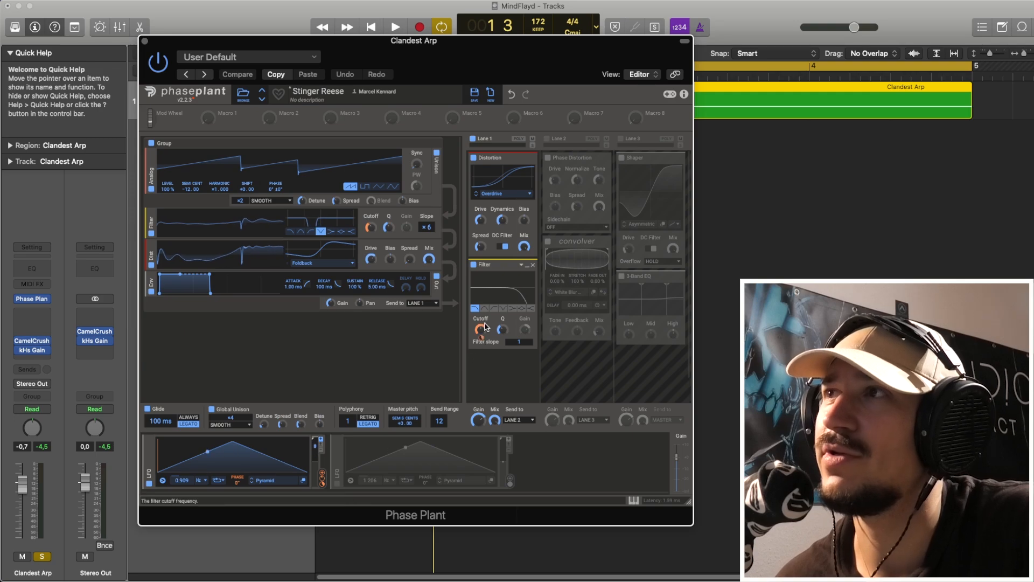
- Audition the first LFO's modulation of the Lane 1 filter cutoff and of the generator group's filter cutoff
mouse_move(483, 339)
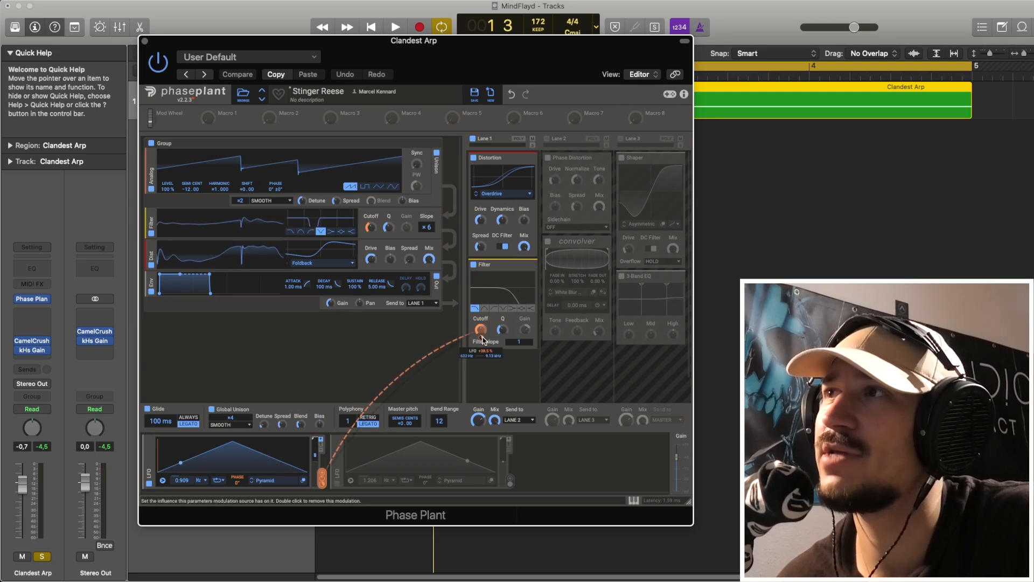
key("space")
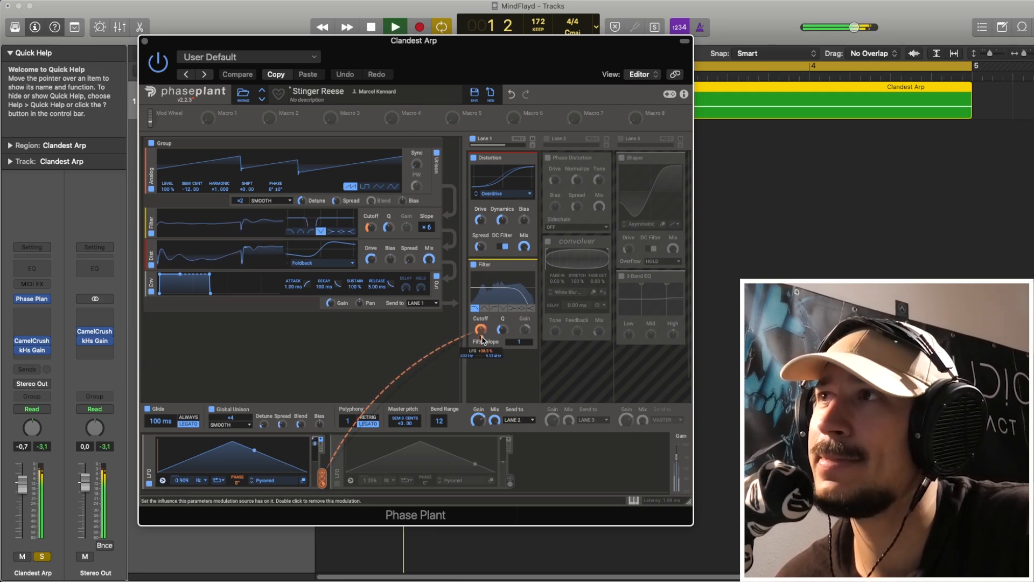
key("space")
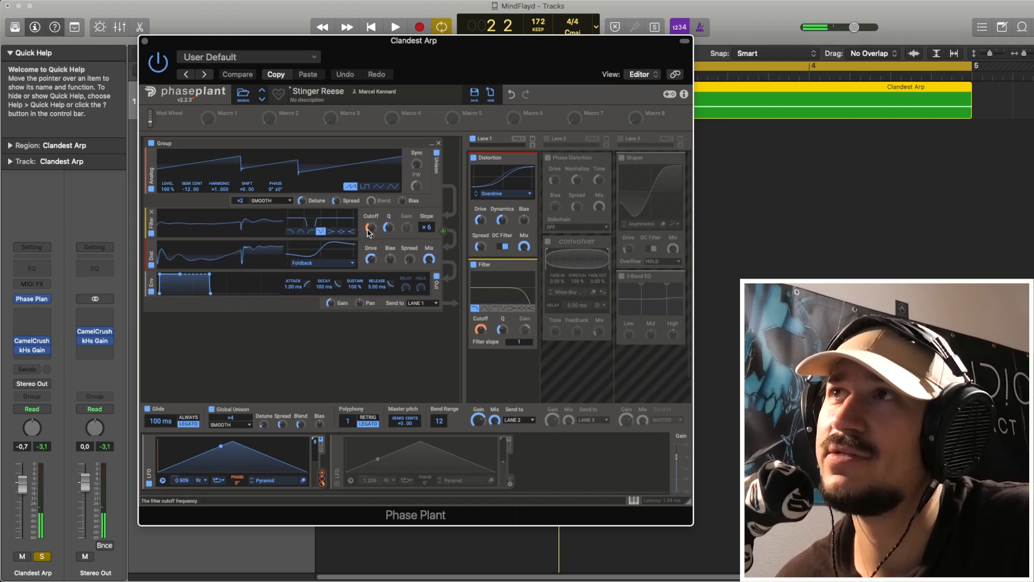
mouse_move(371, 235)
key("space")
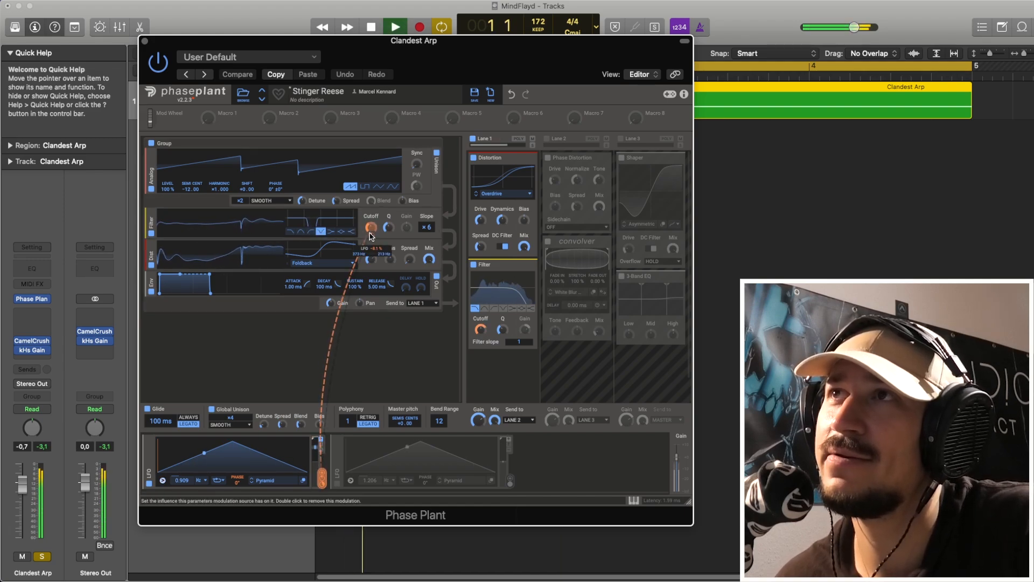
key("space")
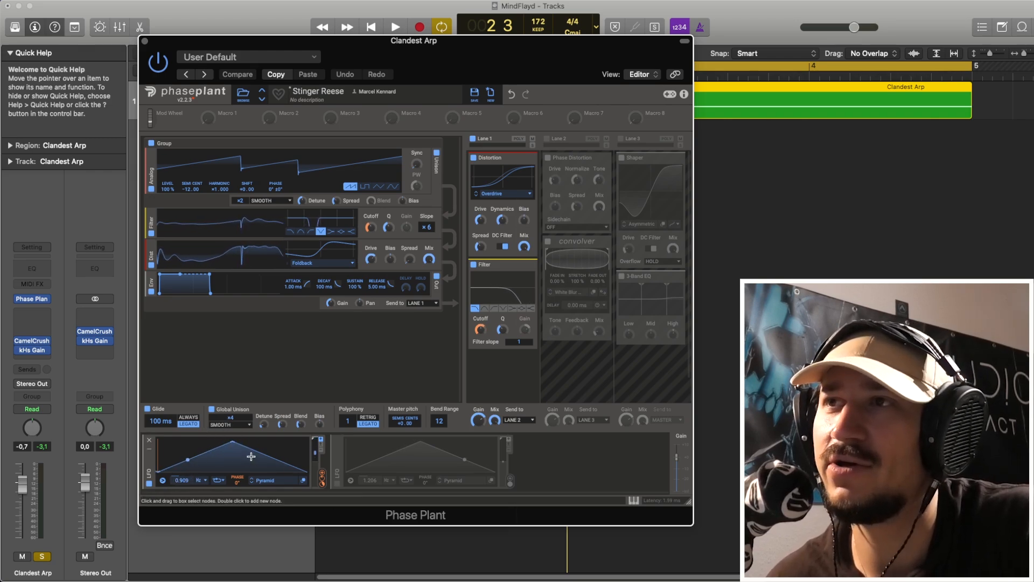
key("space")
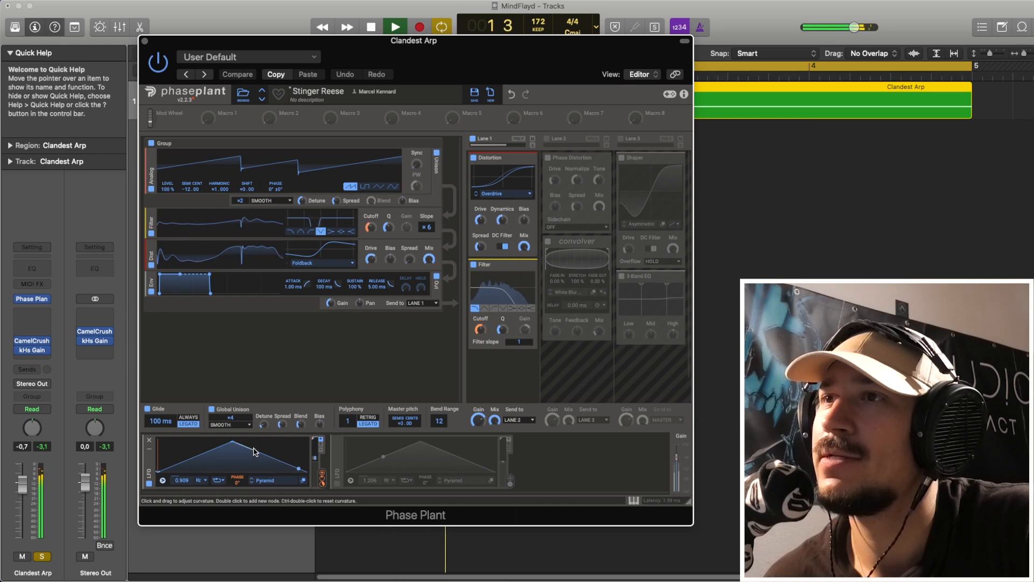
key("space")
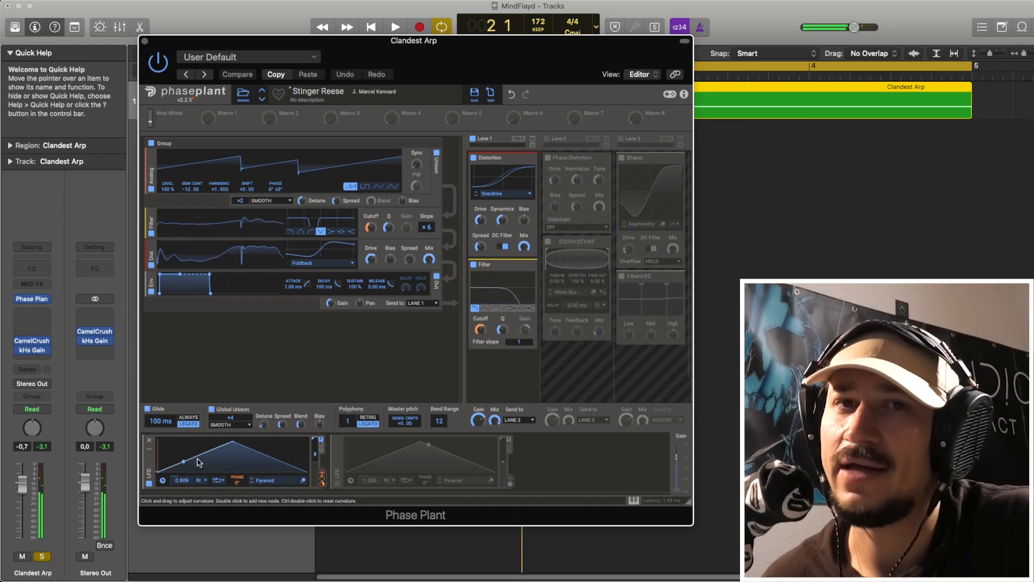
- Re-enable the second LFO and audition its modulation of the first LFO's phase
left_click(338, 485)
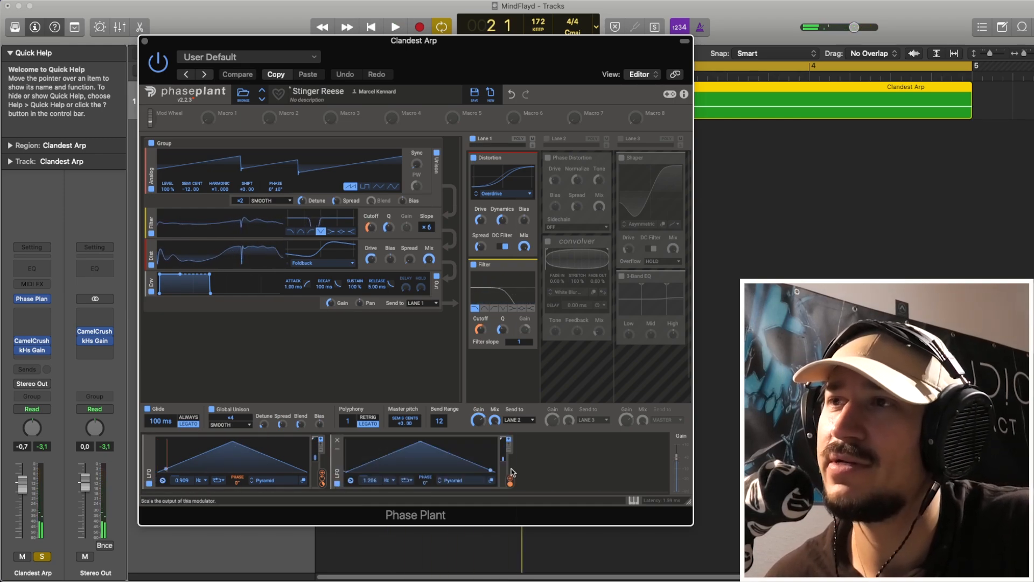
left_click_drag(509, 483, 238, 481)
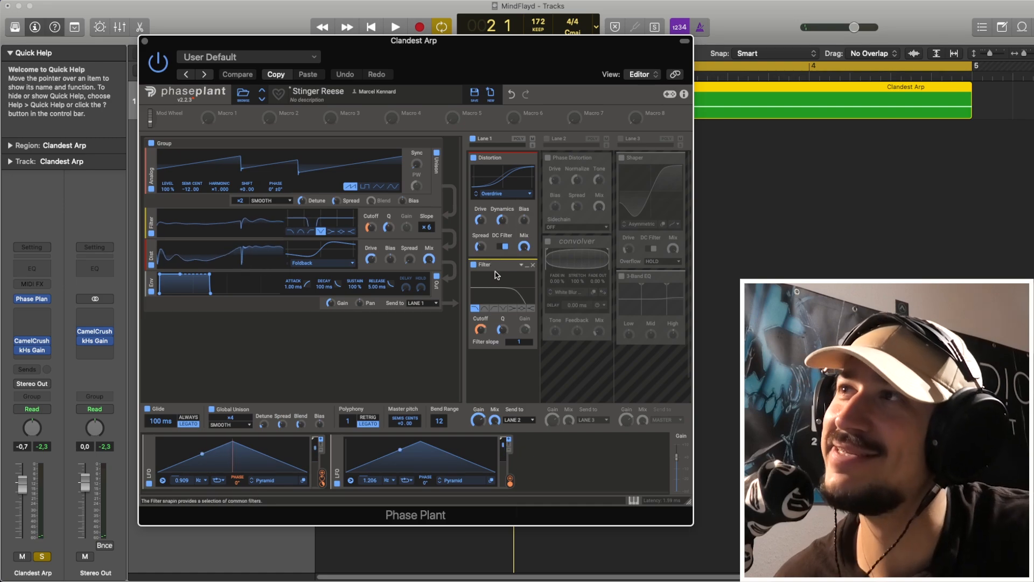
key("space")
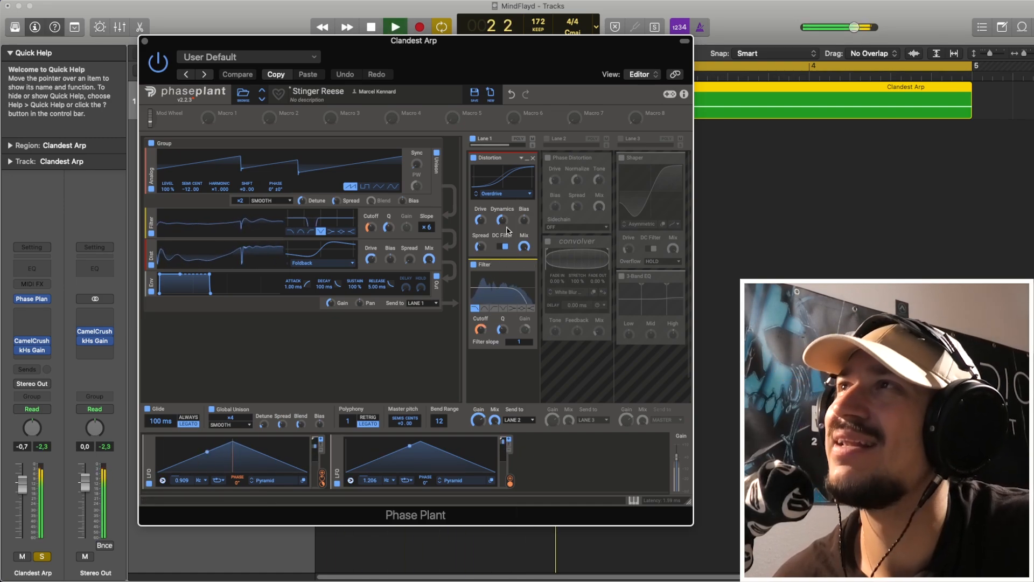
key("space")
- Re-enable Lane 2 and audition its Phase Distortion with the Convolver bypassed
left_click(547, 139)
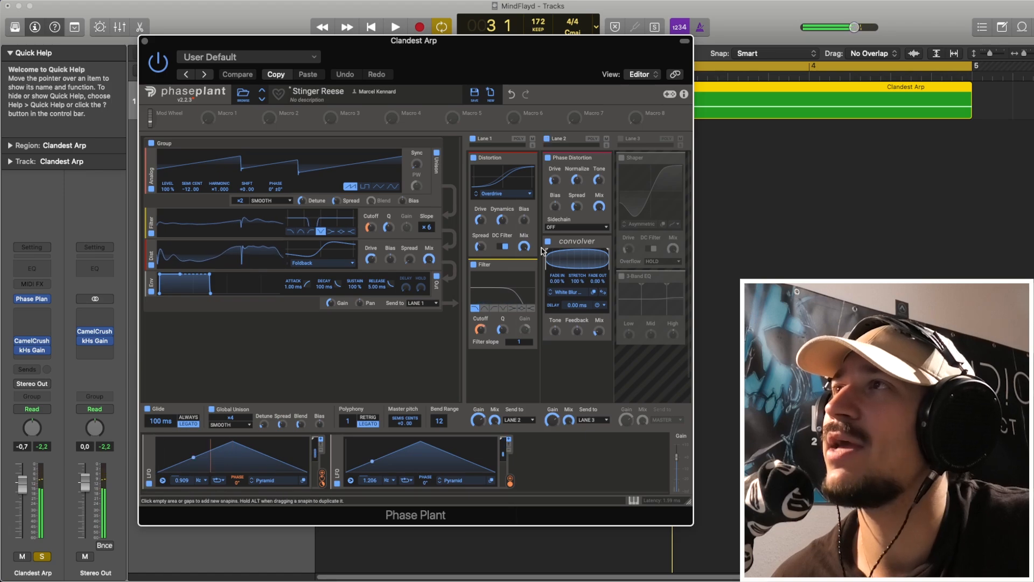
left_click(548, 243)
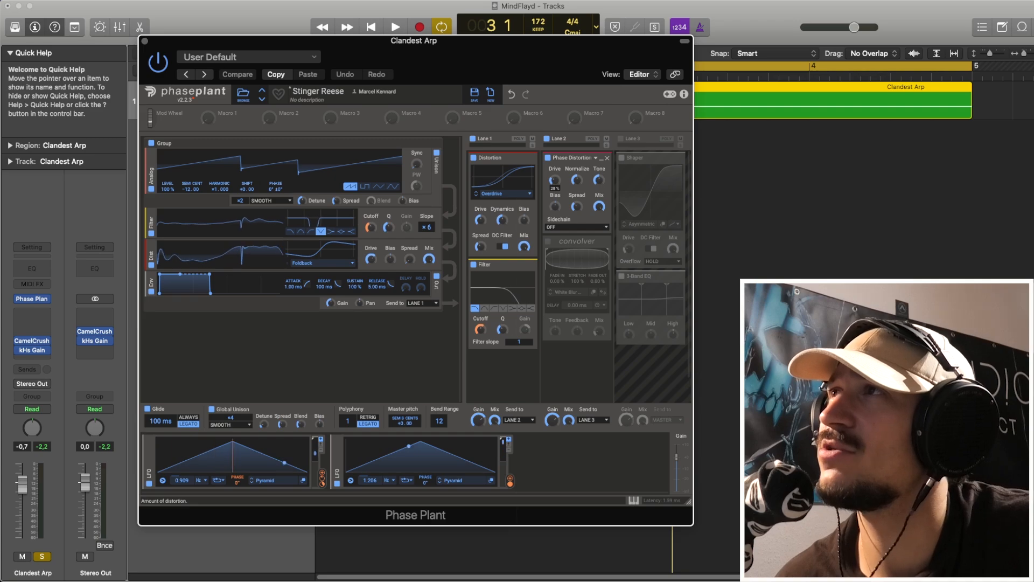
key("space")
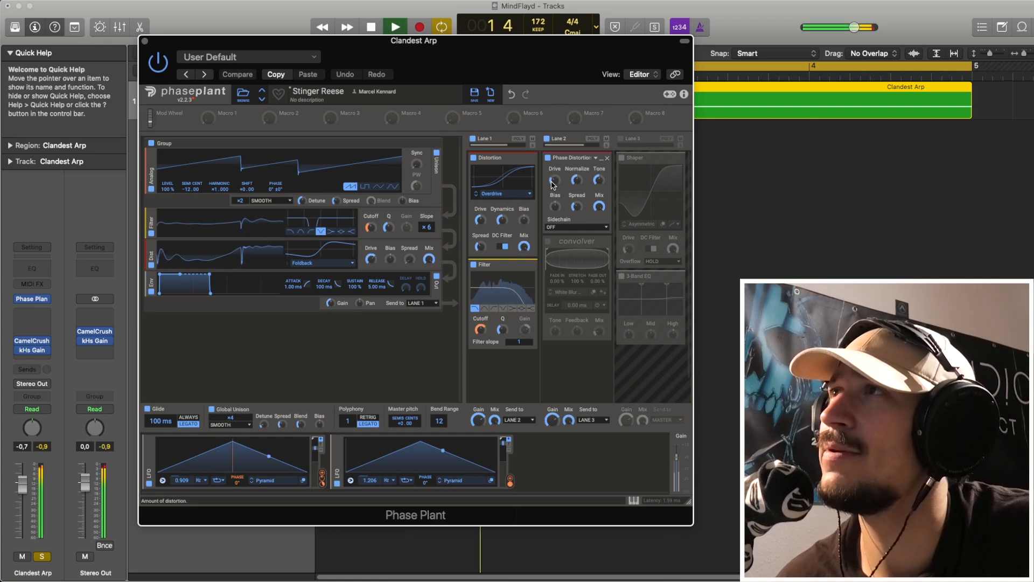
key("space")
- Re-enable the Convolver in Lane 2, check its White Blur impulse response in the browser, and audition it
left_click(548, 241)
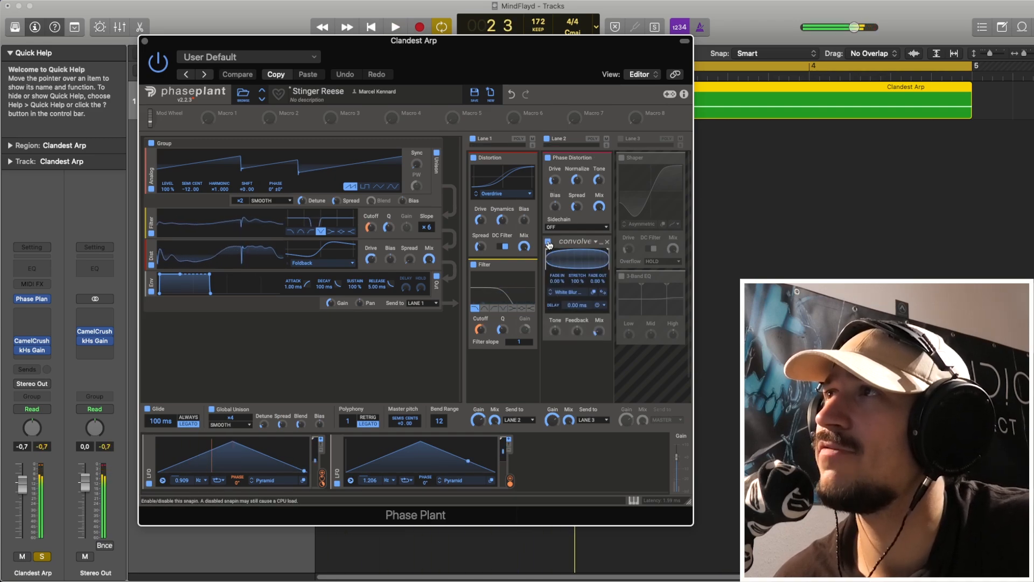
left_click(575, 297)
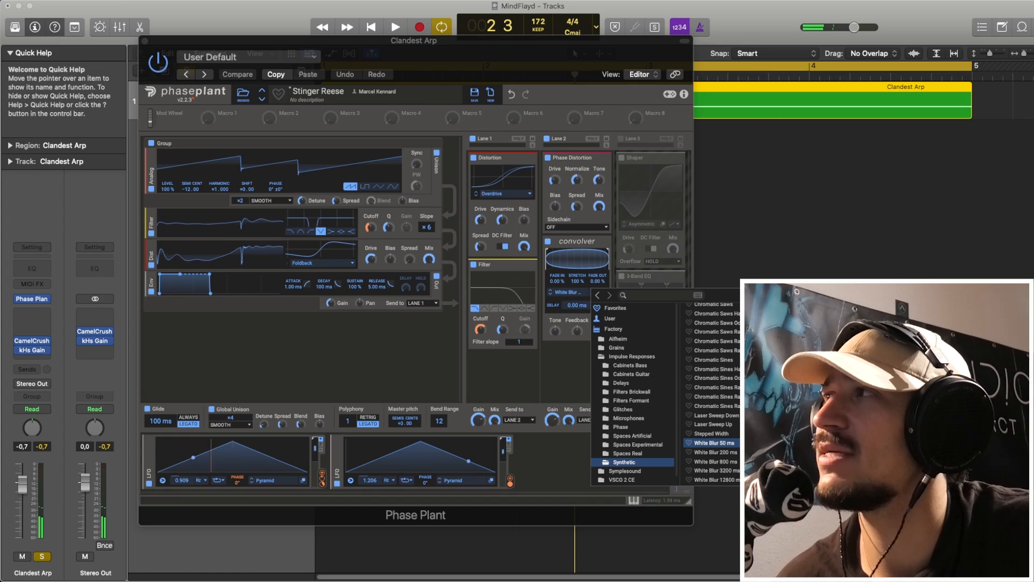
left_click(808, 308)
left_click(595, 332)
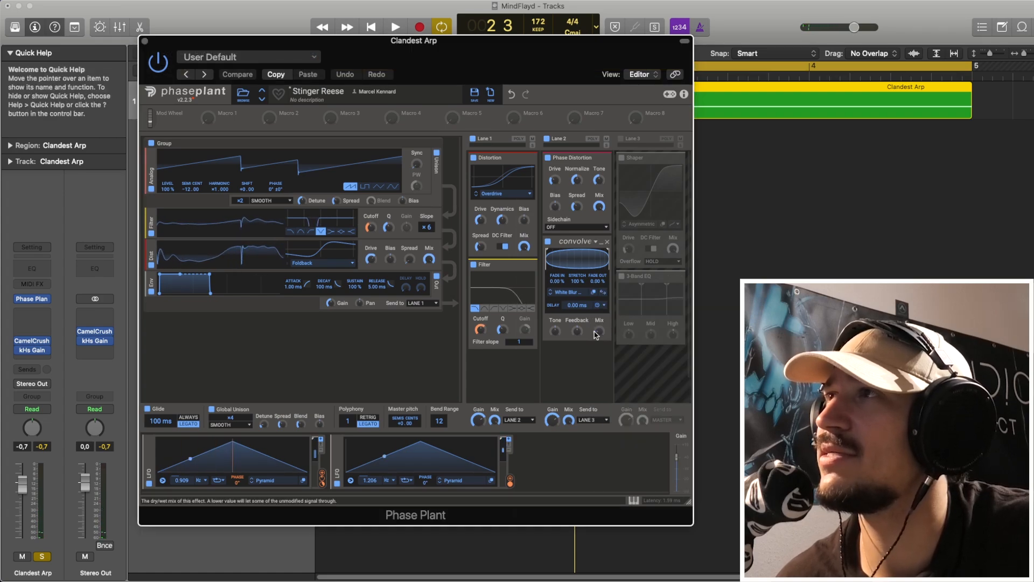
key("space")
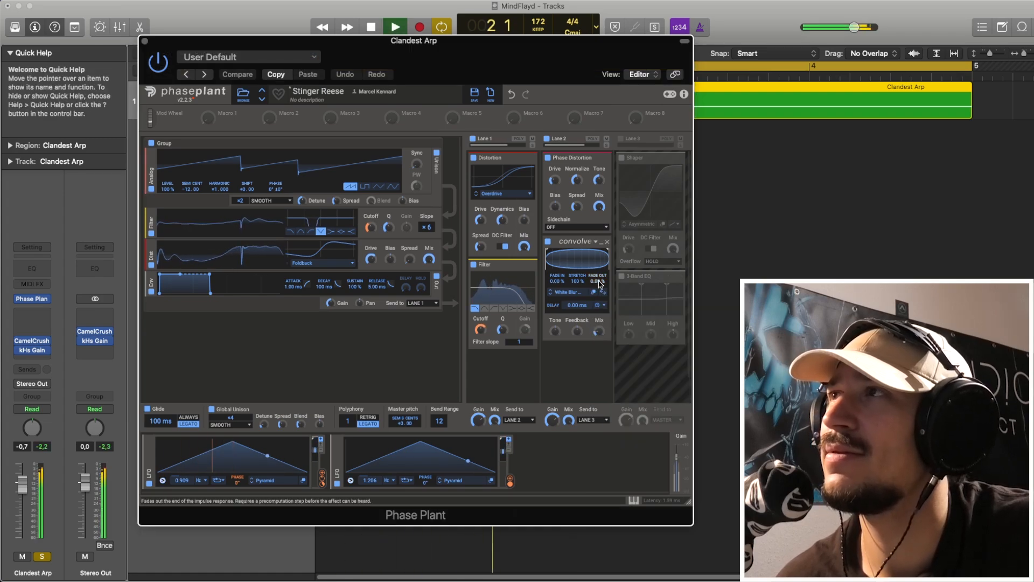
key("space")
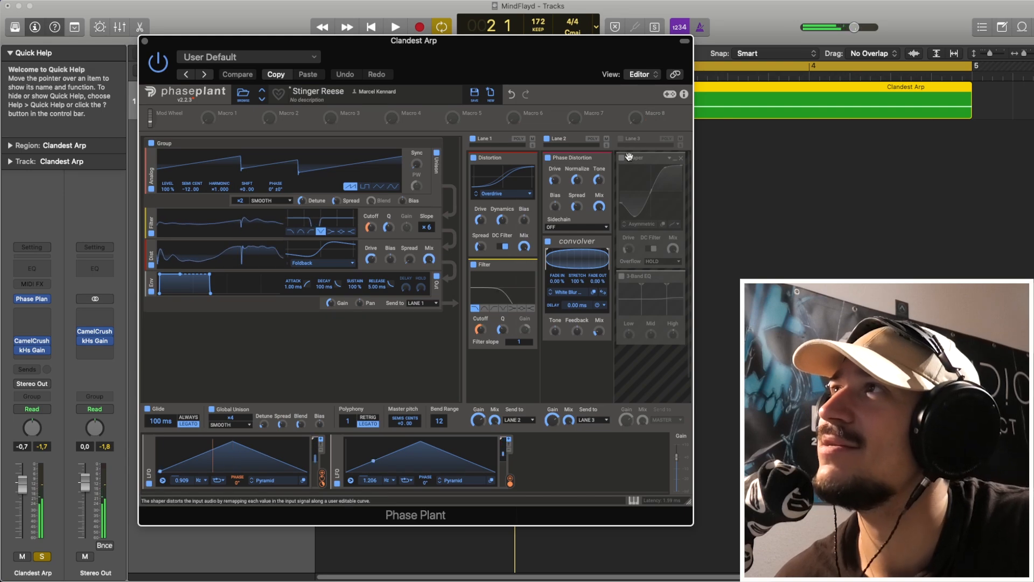
- Re-enable Lane 3 with its 3-Band EQ bypassed and compare the sound with the Shaper off and on
left_click(621, 138)
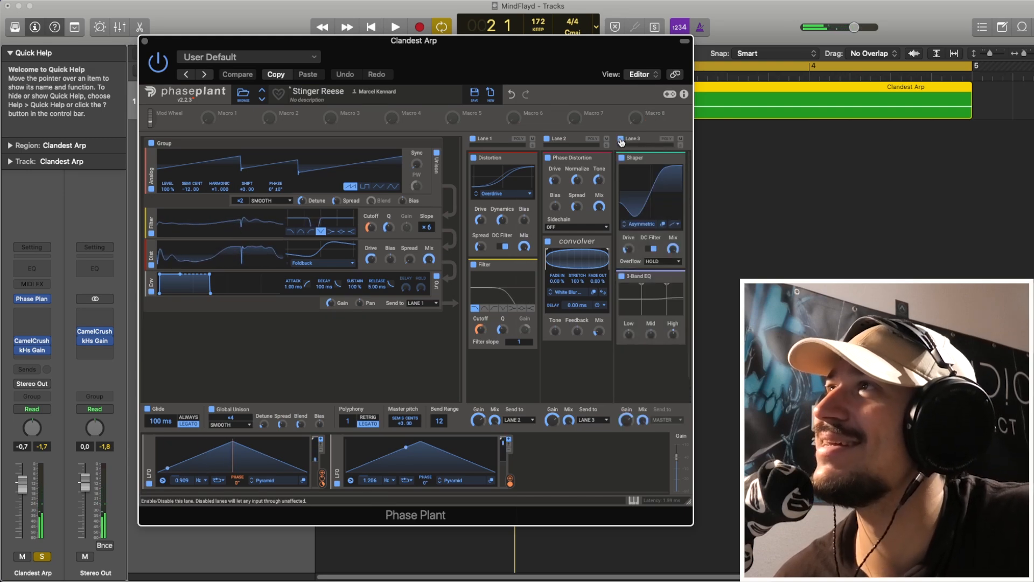
left_click(622, 277)
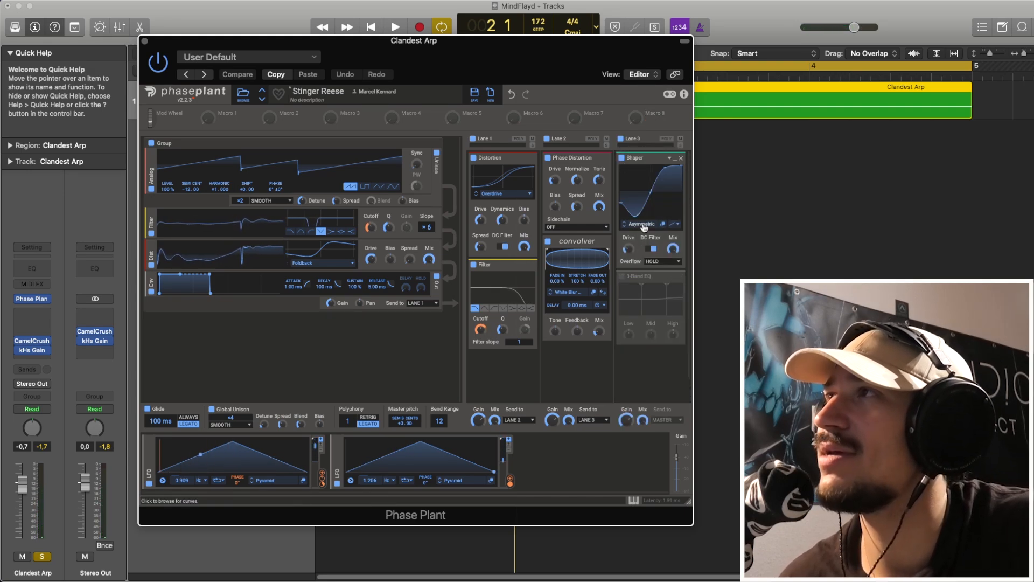
mouse_move(629, 249)
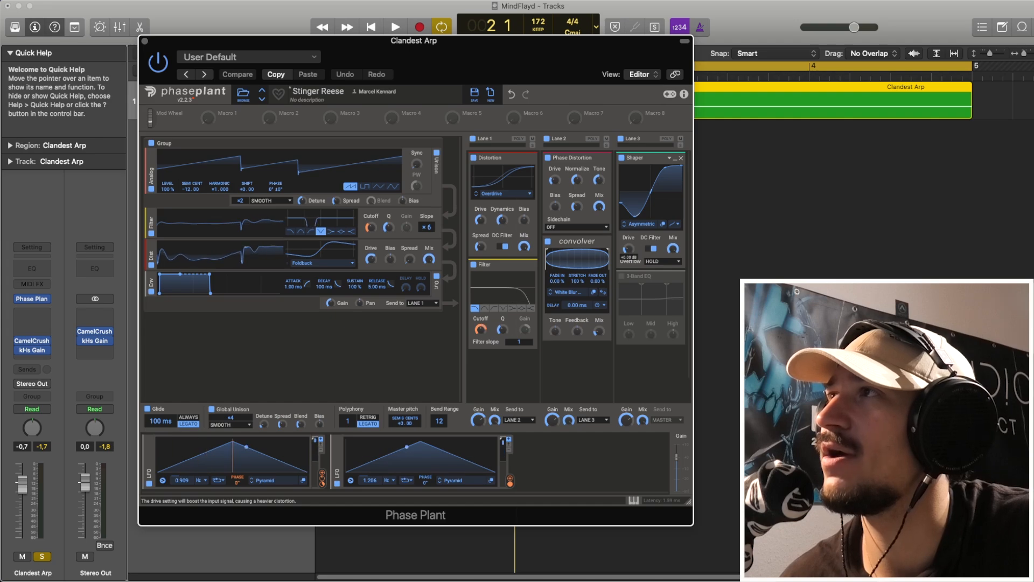
left_click(623, 159)
key("space")
key("space")
left_click(623, 159)
key("space")
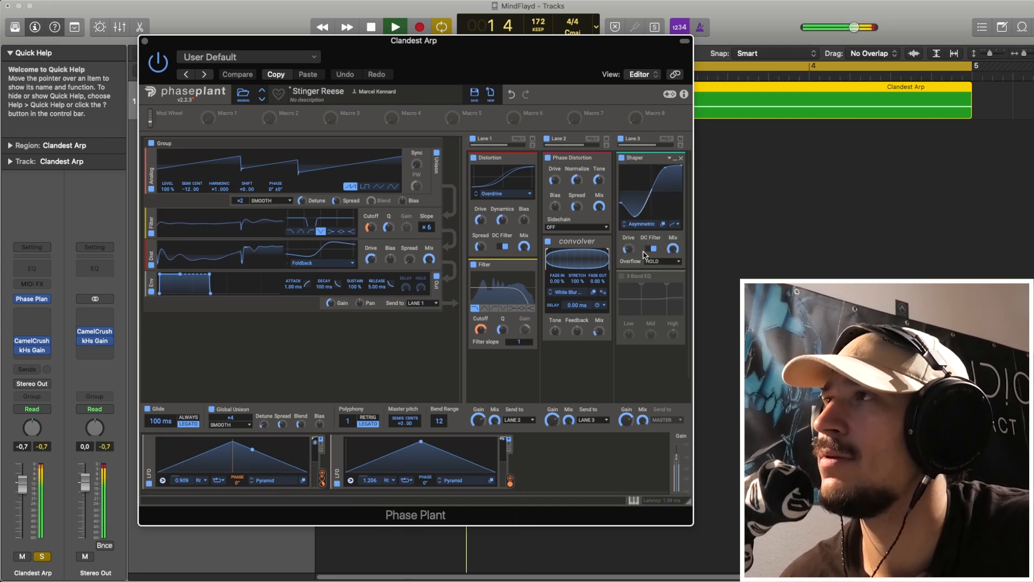
key("space")
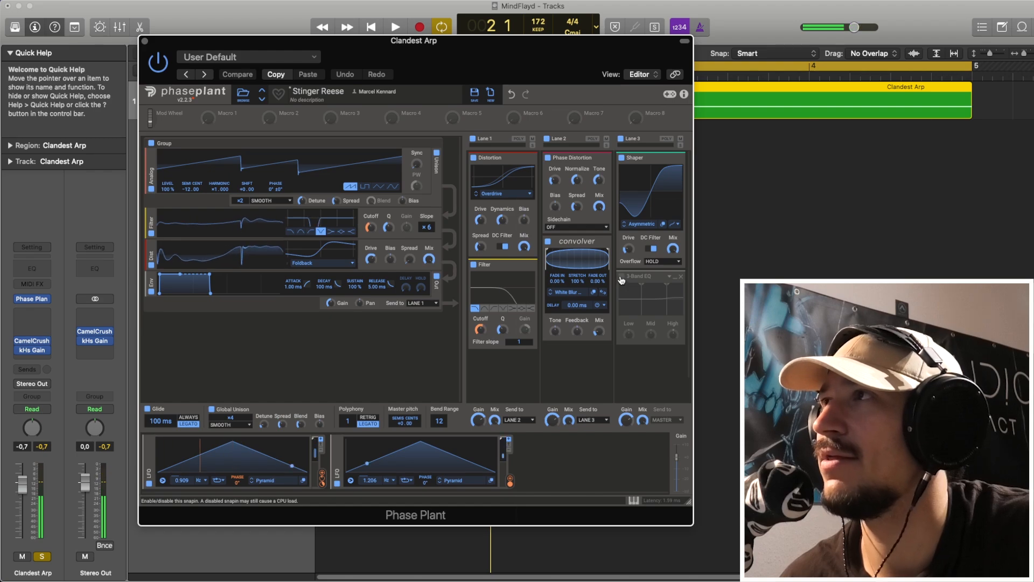
- Re-enable the 3-Band EQ in Lane 3 and audition the complete patch
left_click(621, 278)
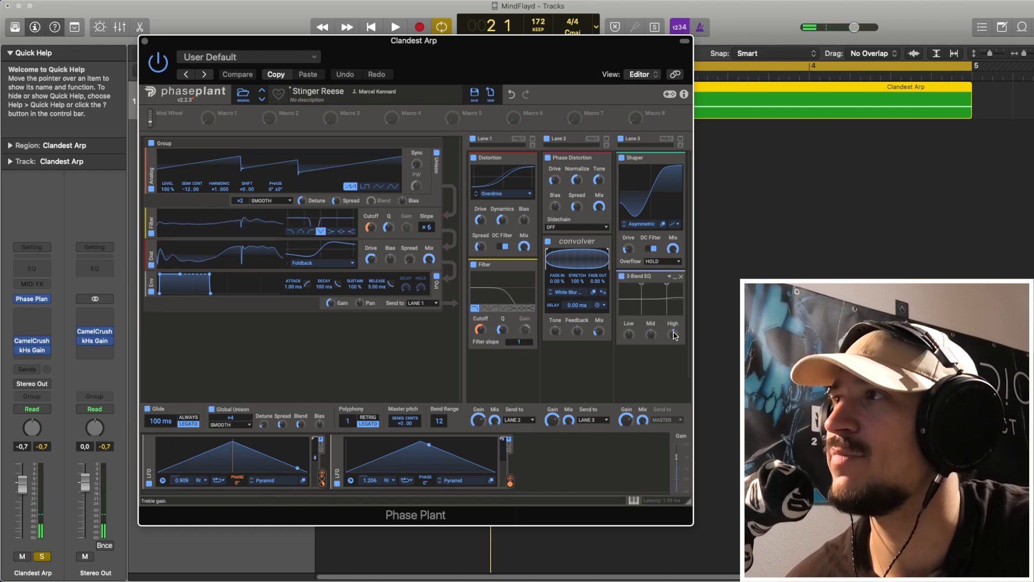
key("space")
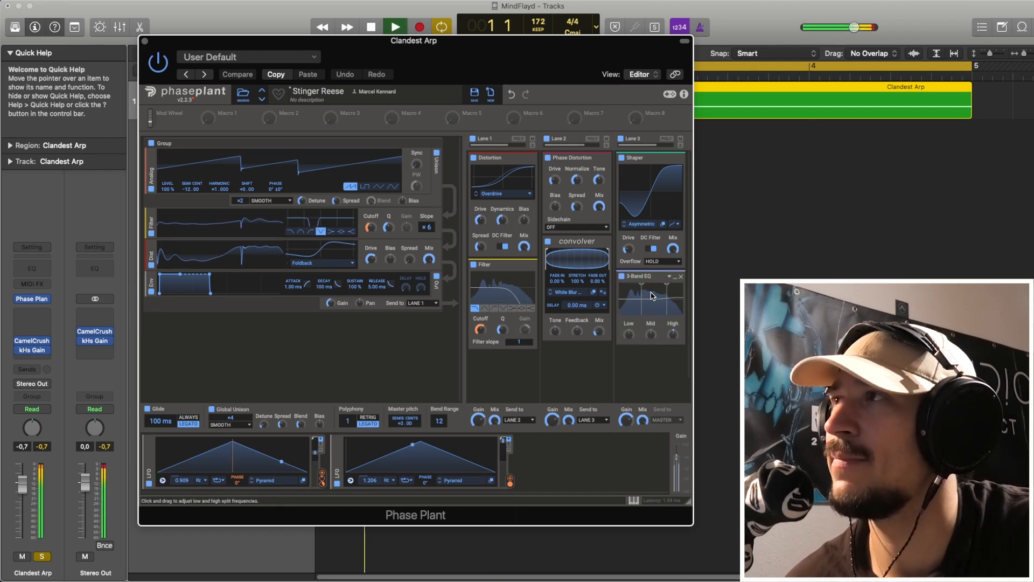
key("space")
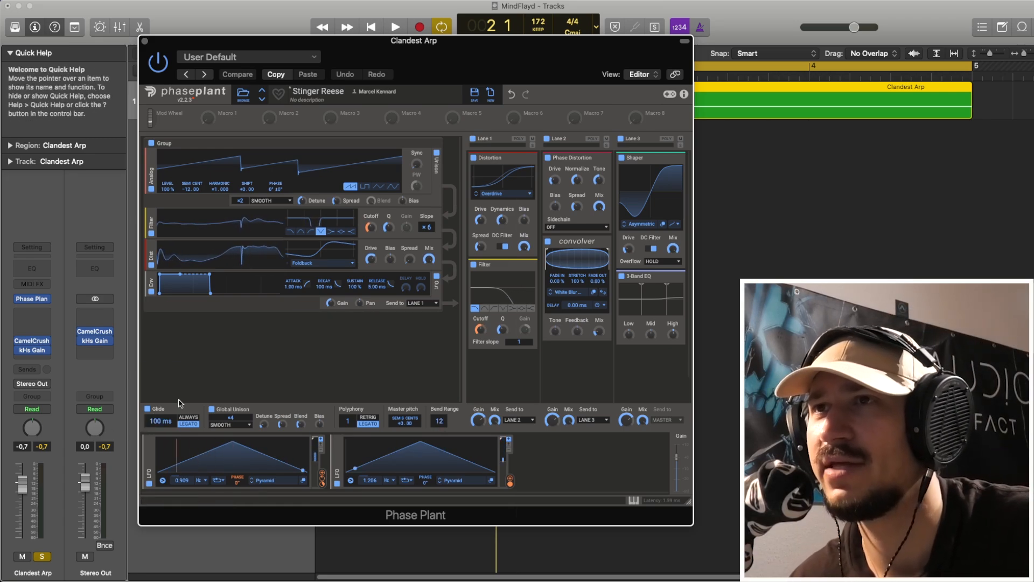
key("space")
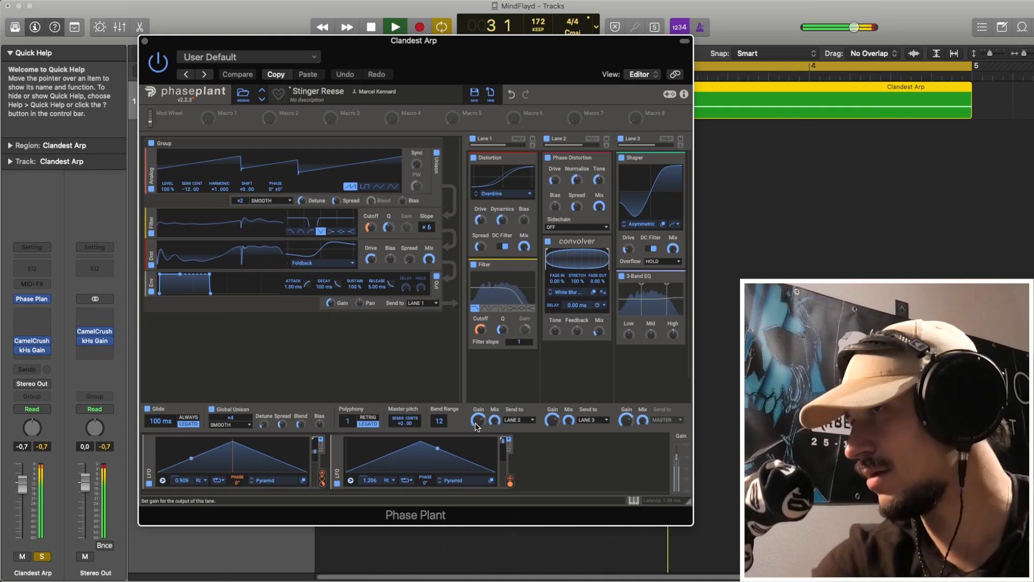
key("space")
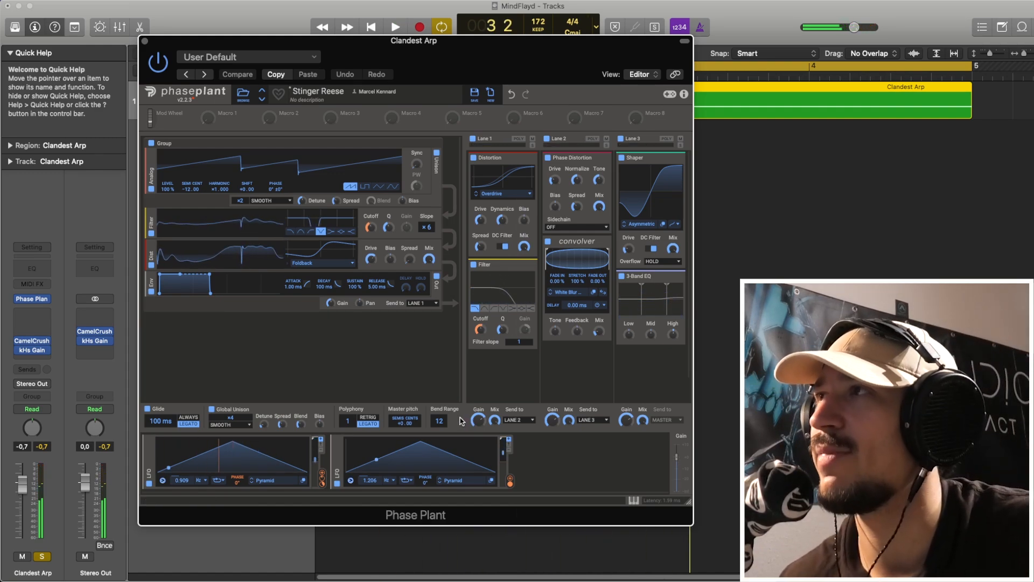